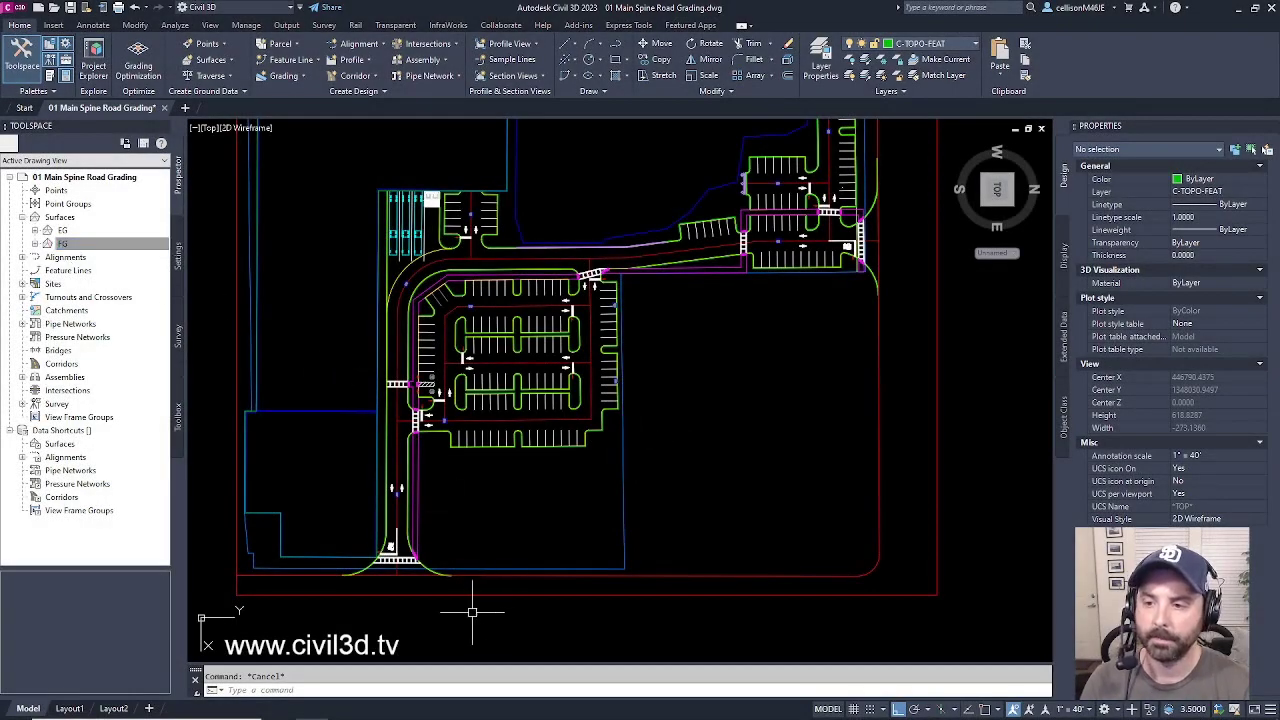
- Select the site feature line and zoom in where it passes the bottom road entrance
click(412, 576)
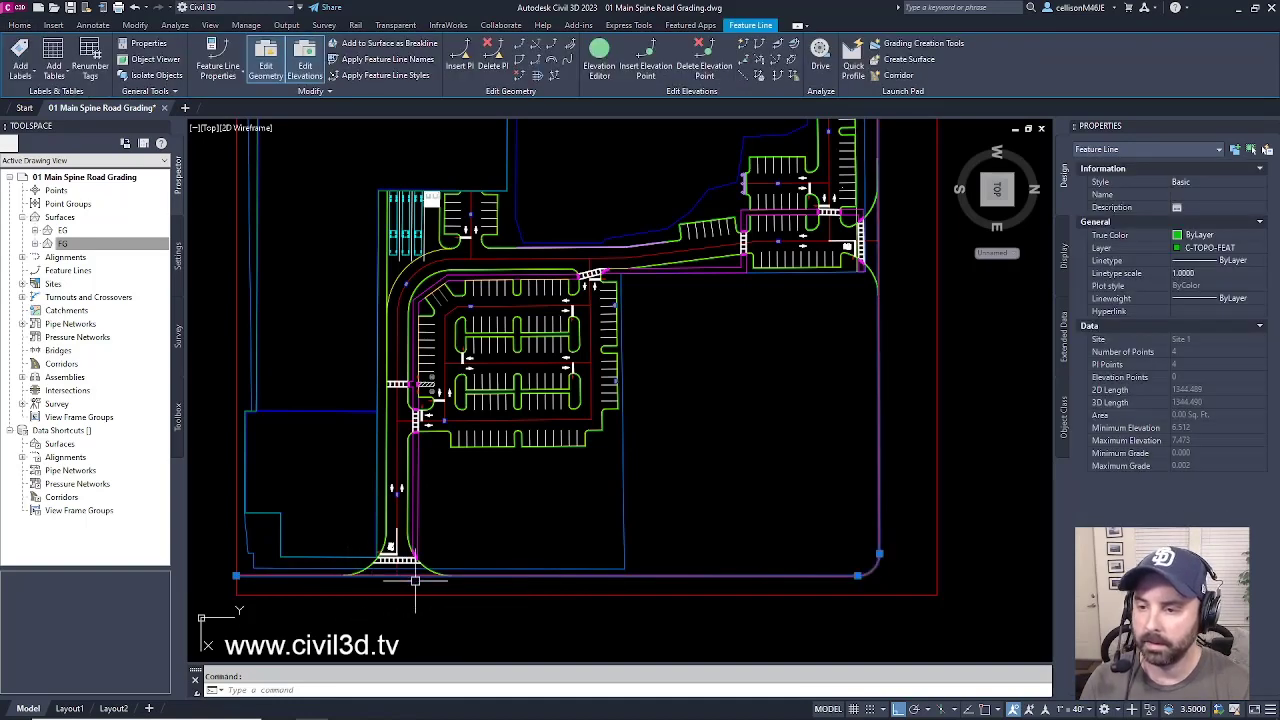
middle_drag(812, 360, 854, 411)
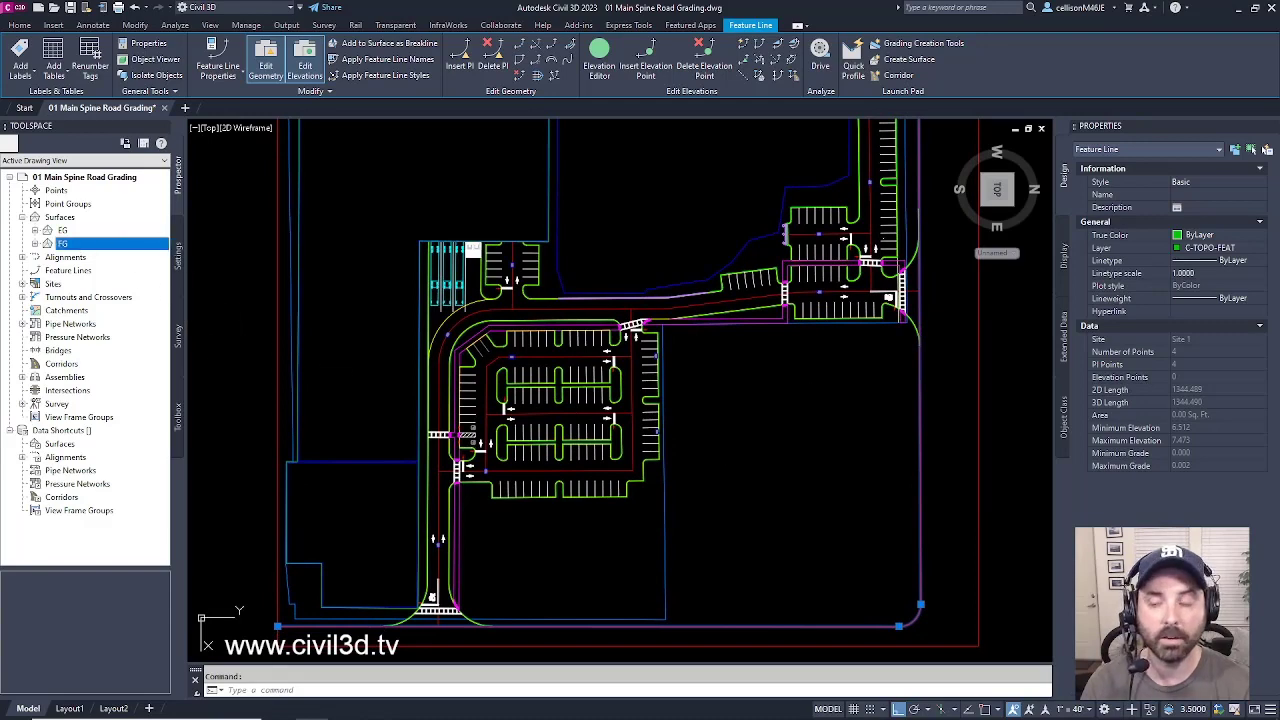
scroll(565, 576, up, 6)
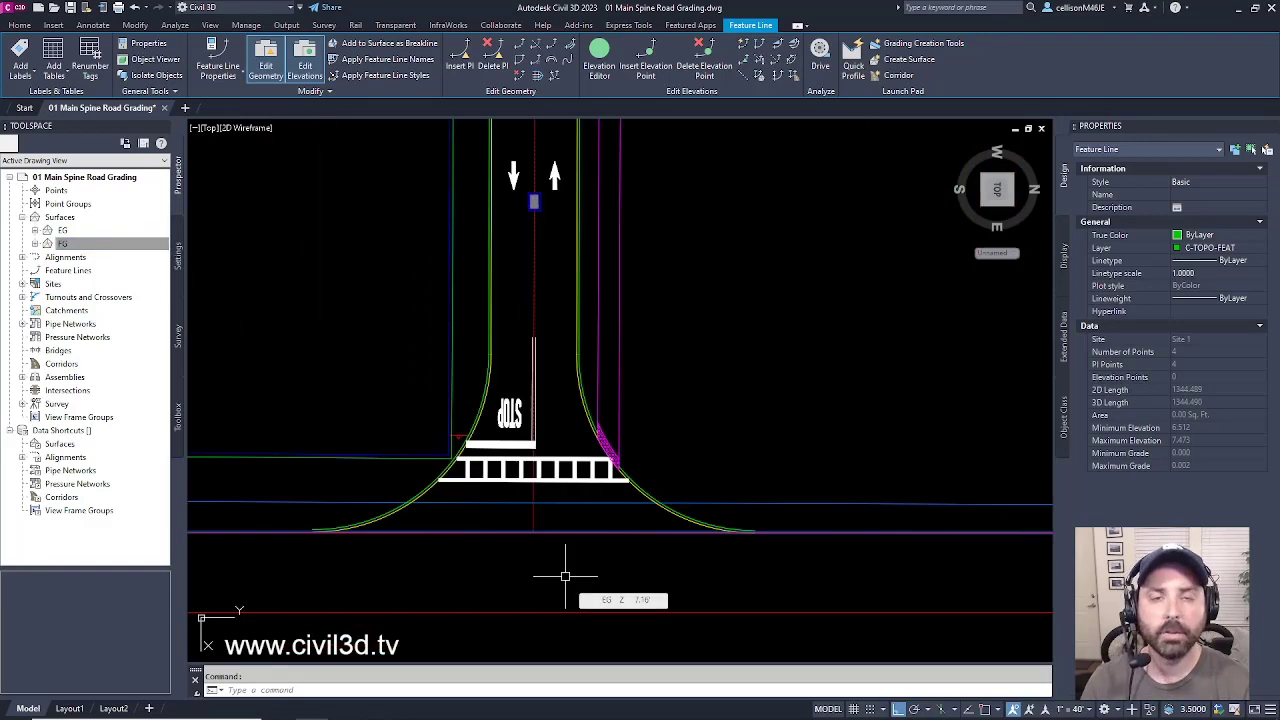
scroll(540, 544, down, 2)
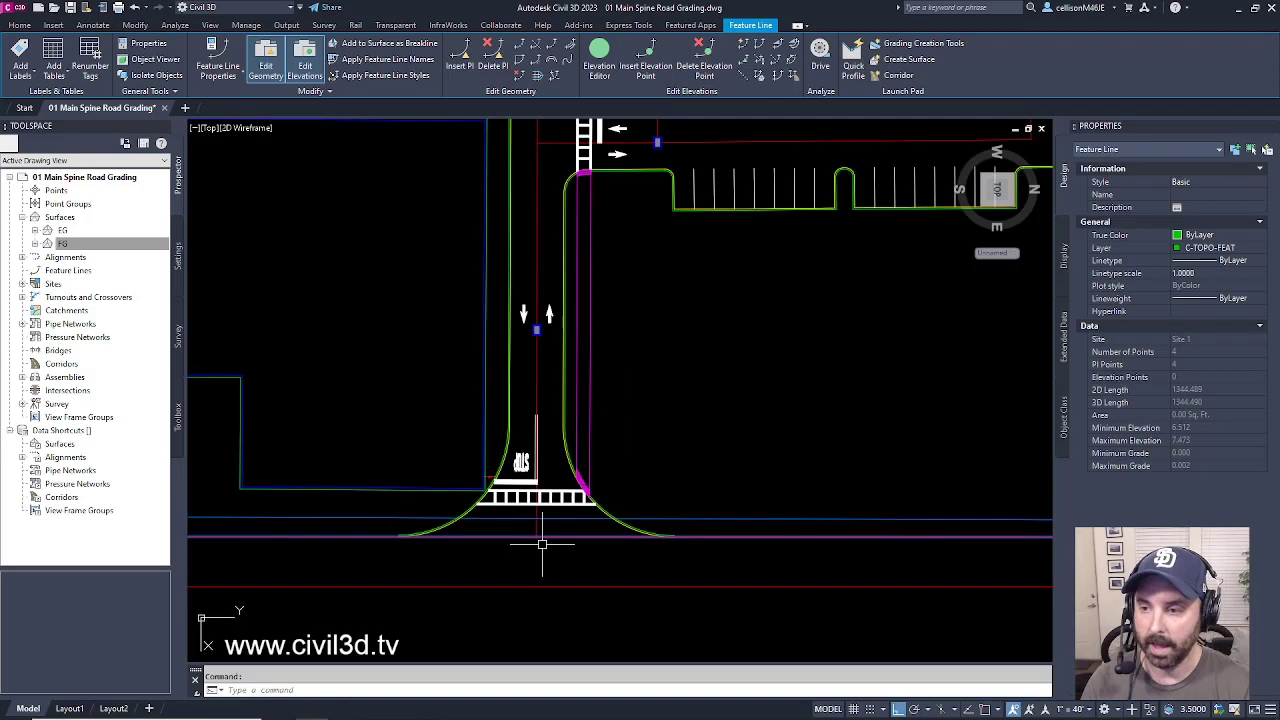
key(Escape)
- Reselect the four-point C-TOPO-FEAT feature line and zoom back out over the site
scroll(542, 544, up, 4)
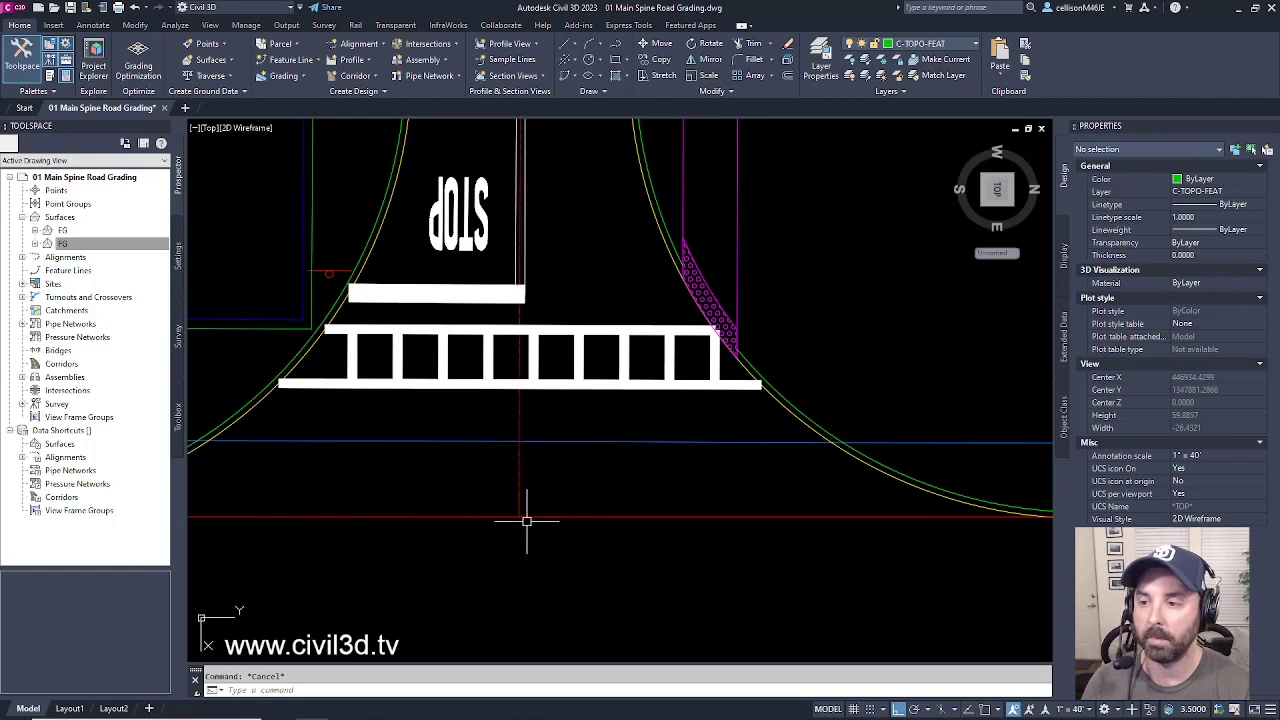
scroll(527, 516, down, 2)
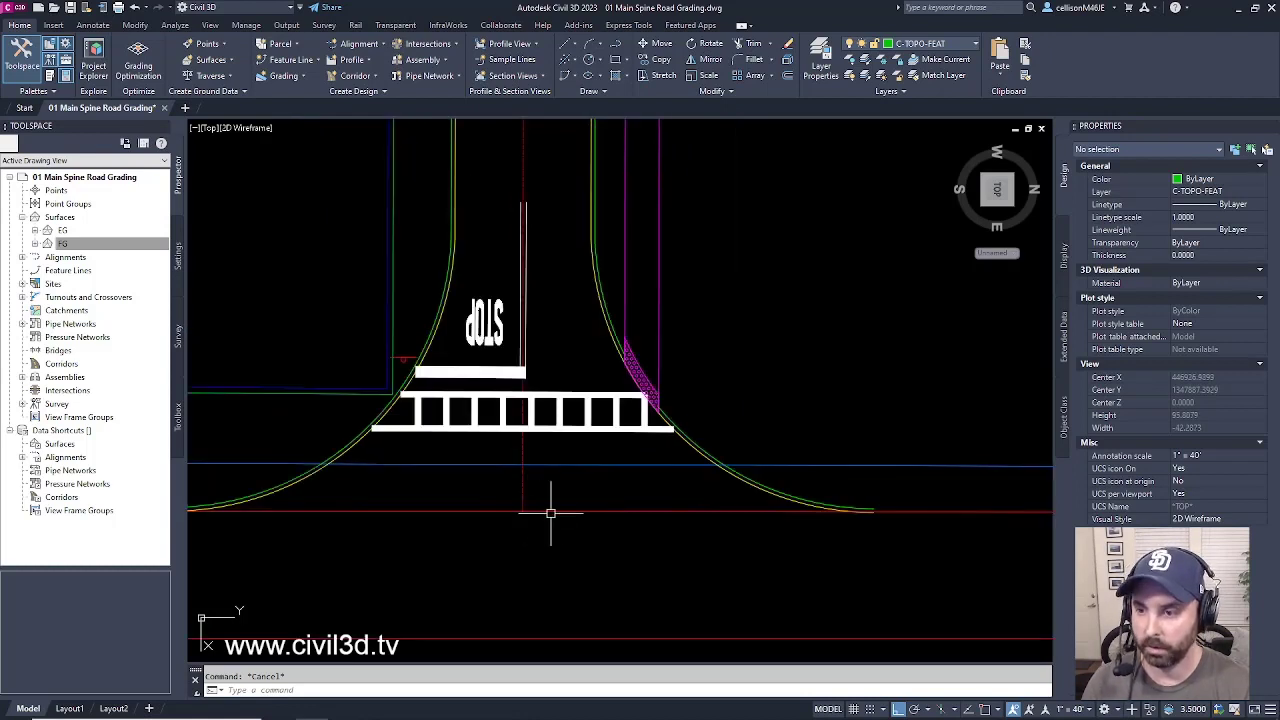
scroll(565, 512, down, 5)
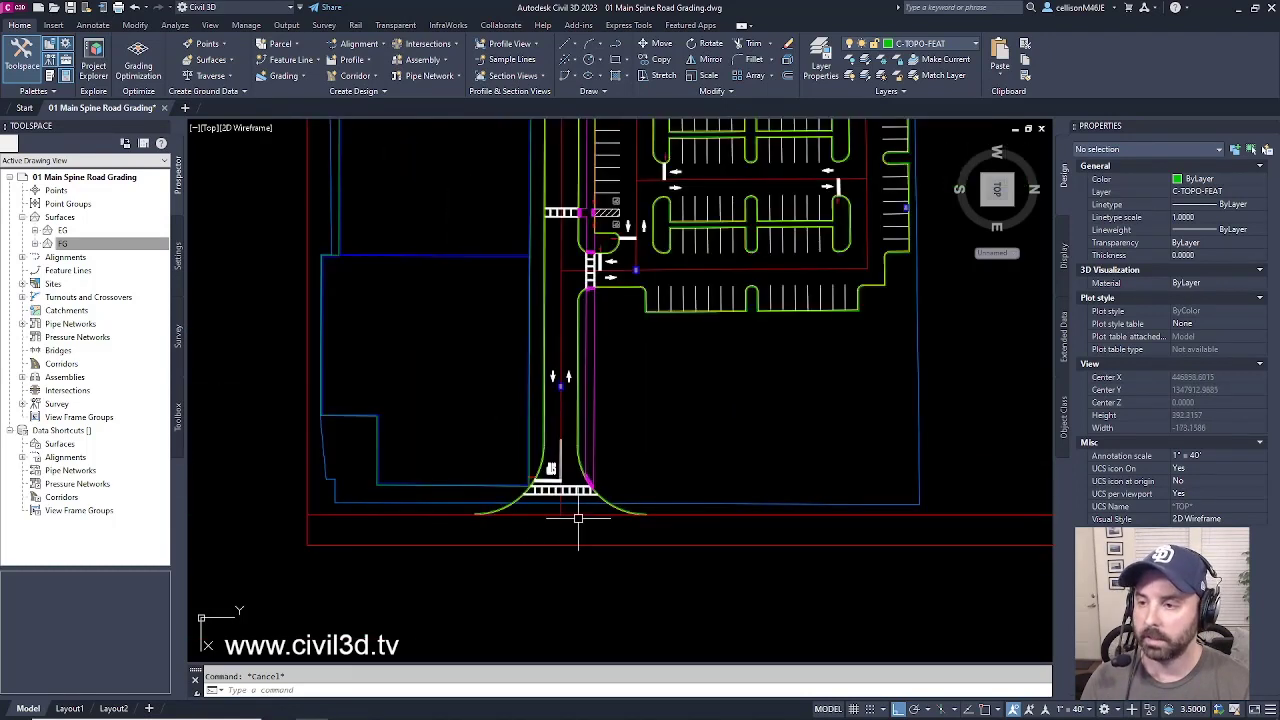
click(577, 516)
scroll(669, 451, down, 3)
scroll(506, 486, up, 1)
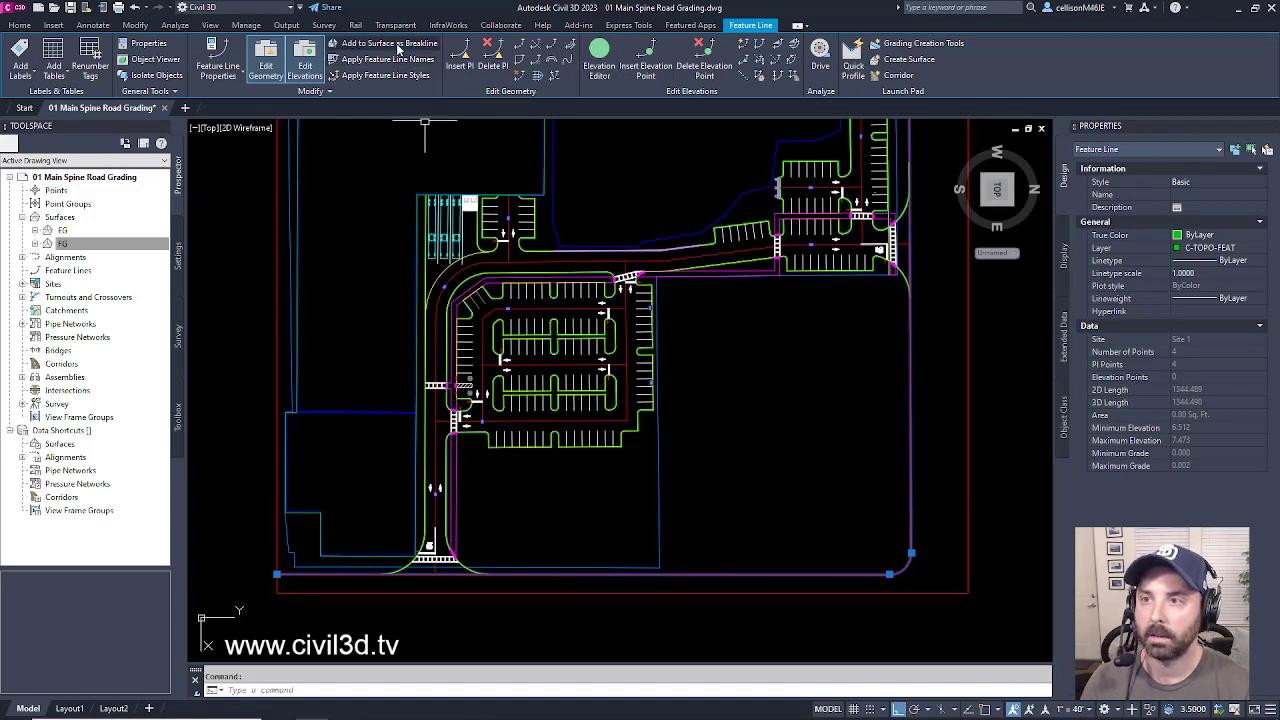
- Add the perimeter feature line to surface FG as a Standard breakline
click(398, 45)
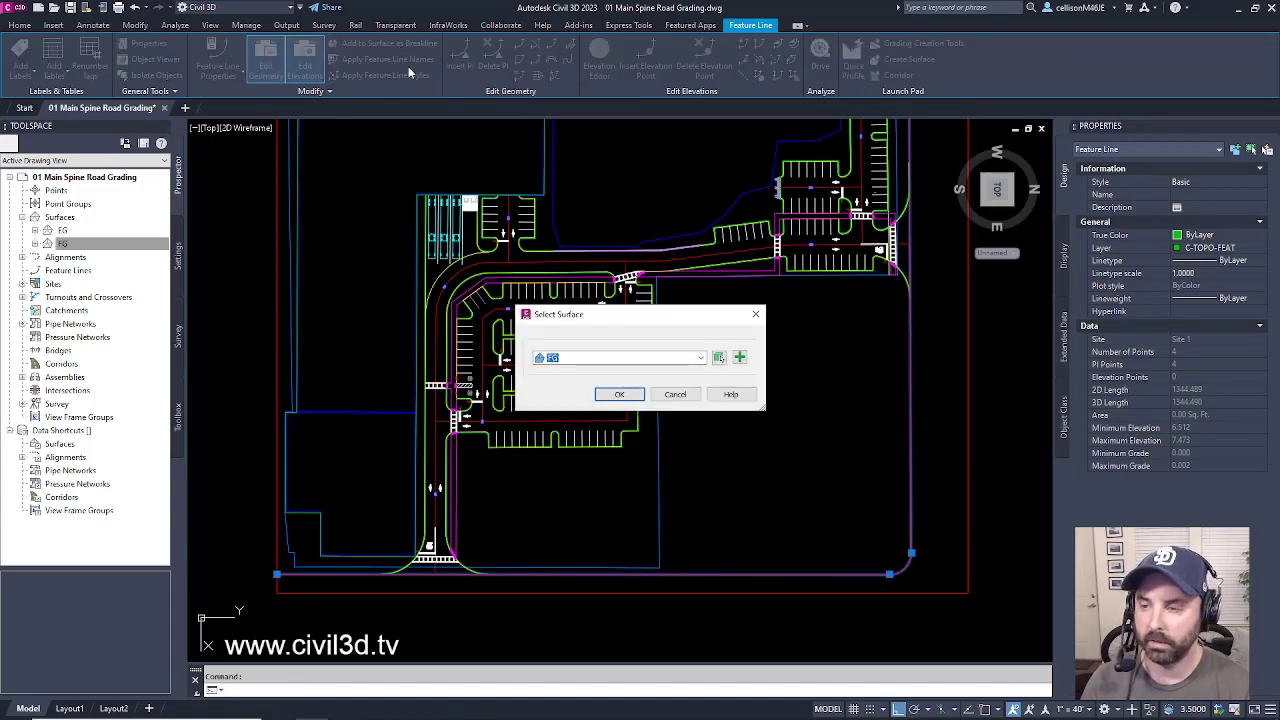
click(619, 394)
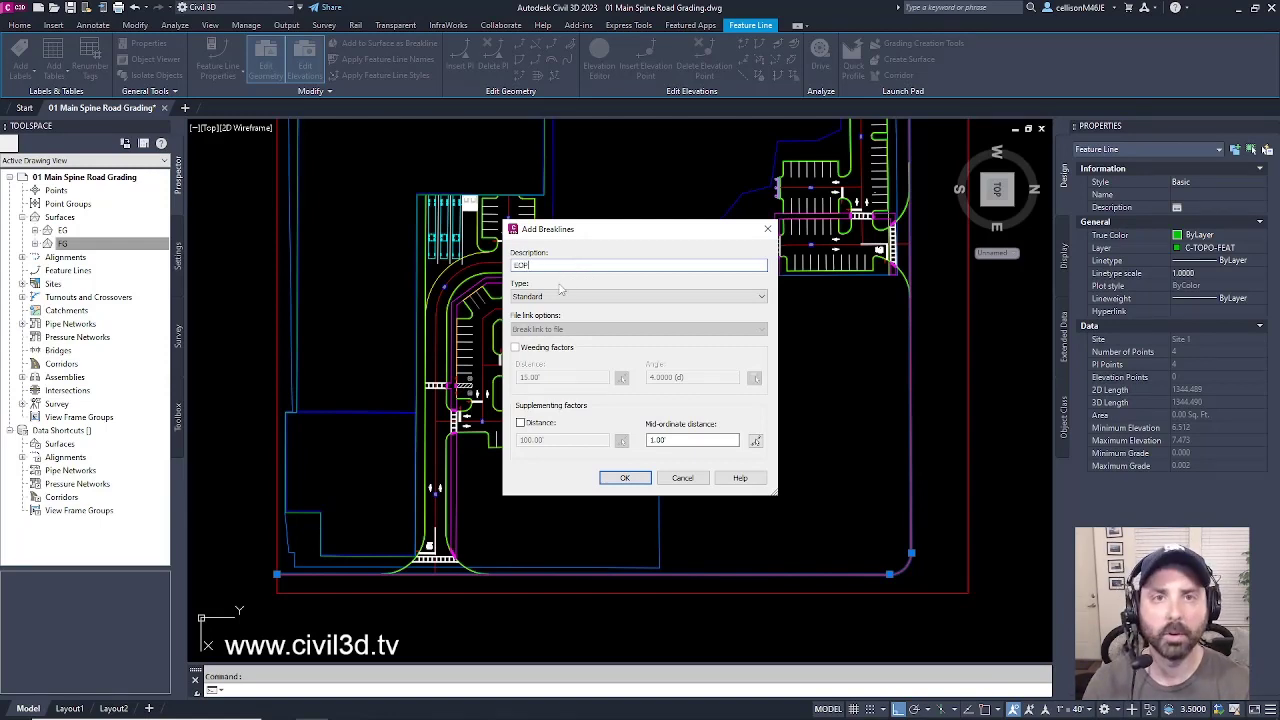
click(624, 478)
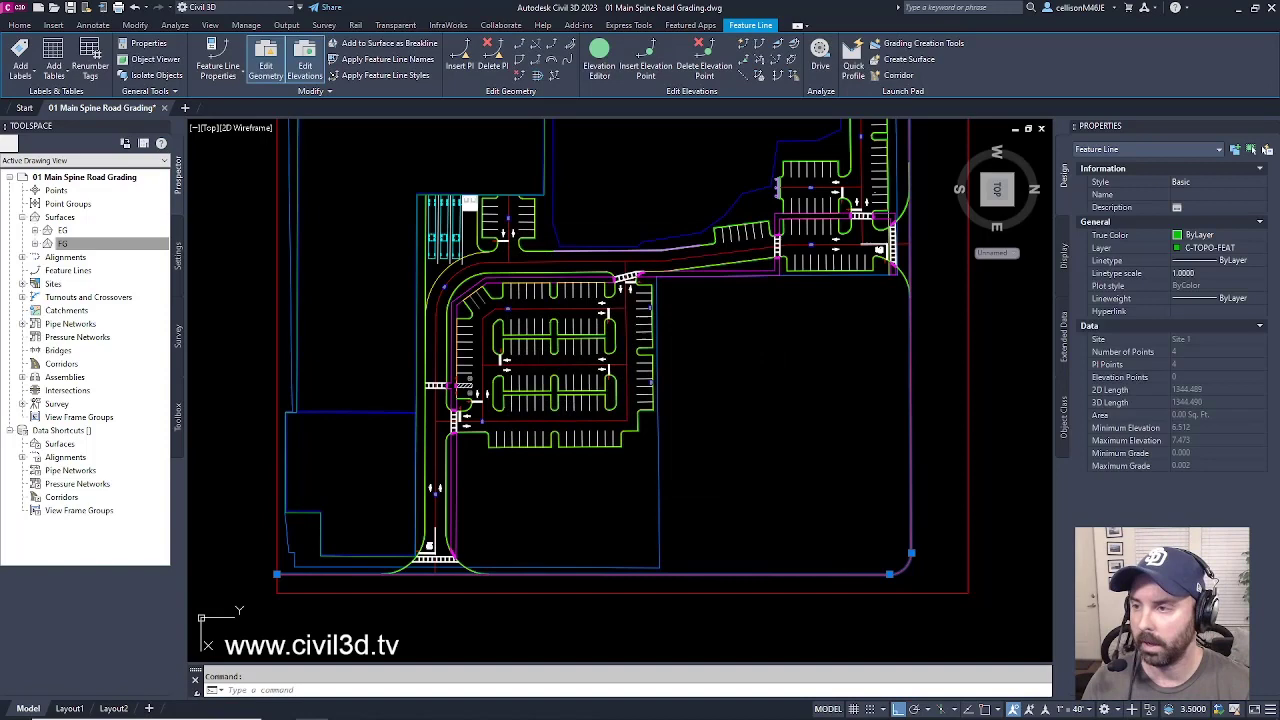
- Select the C-ALGN road centerline polyline and run Create Feature Lines from Objects
key(Escape)
middle_drag(650, 404, 638, 419)
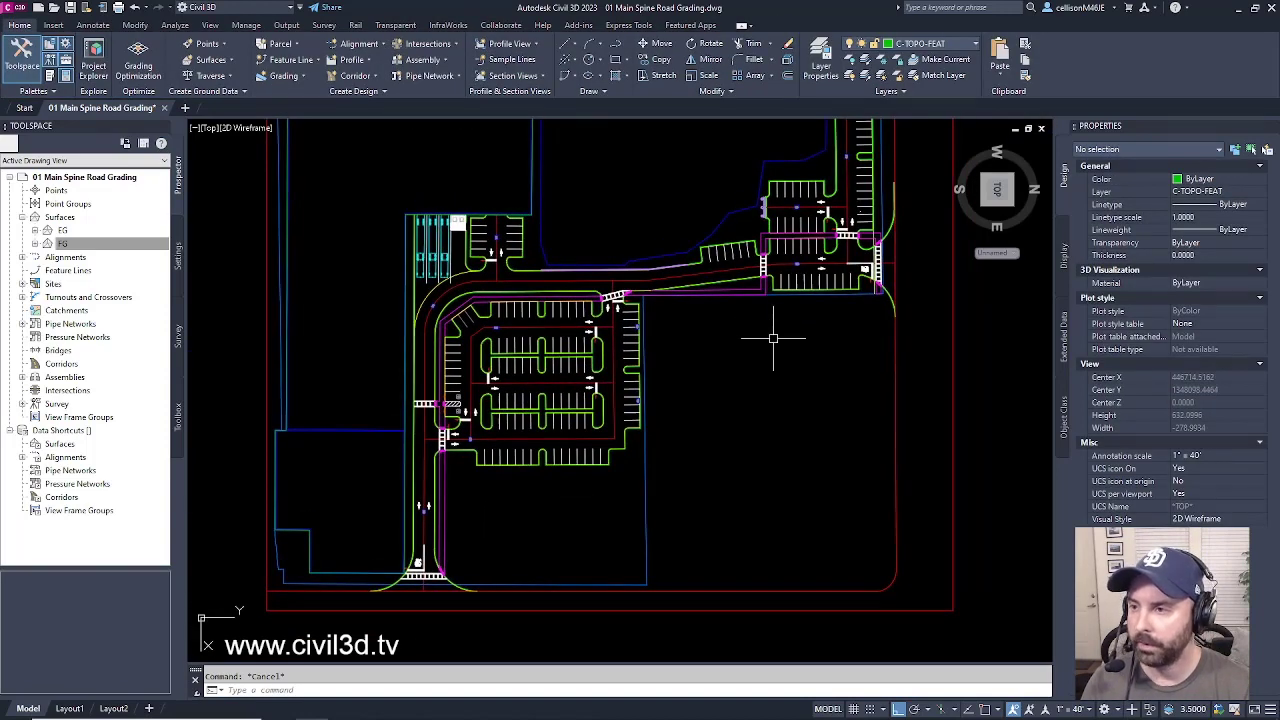
click(722, 270)
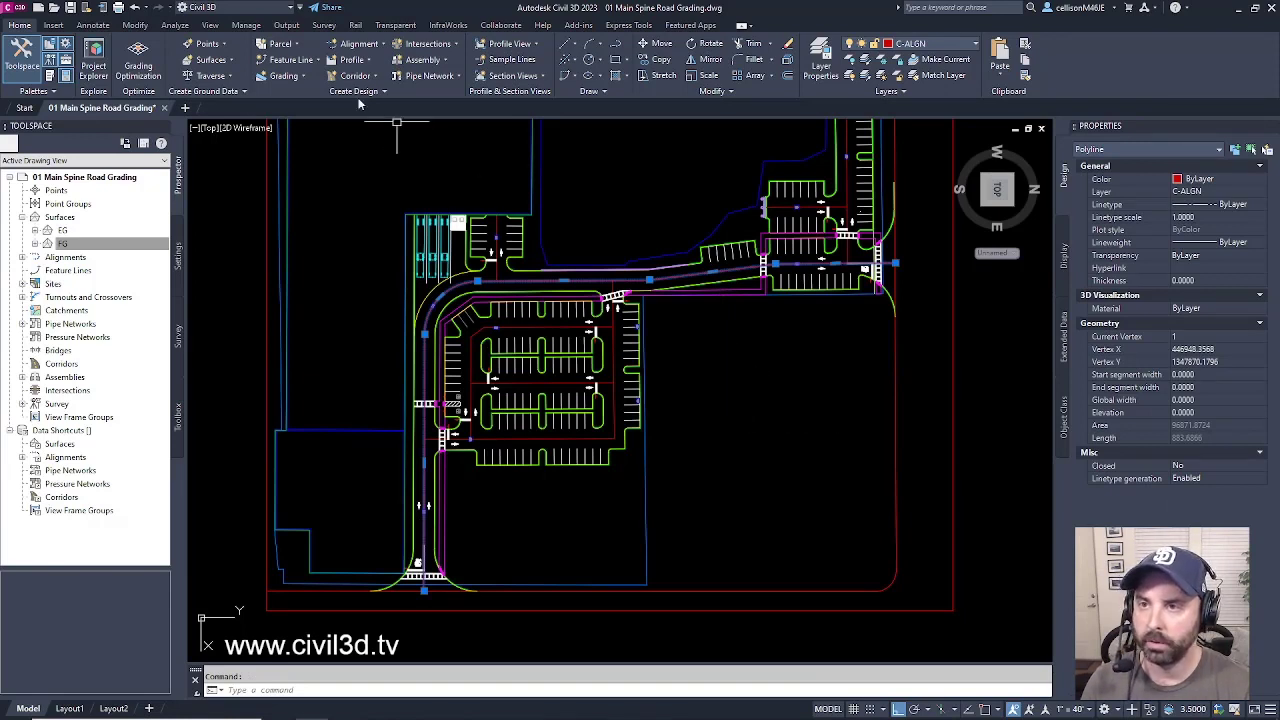
click(317, 60)
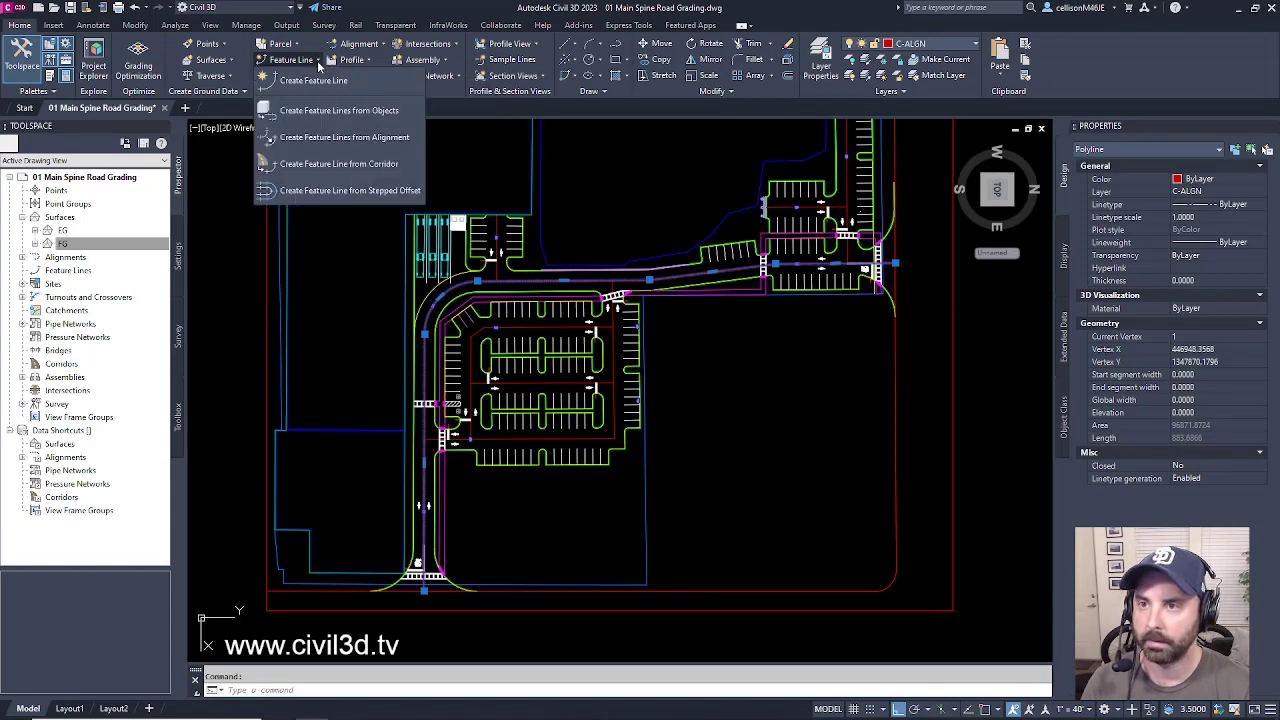
click(392, 112)
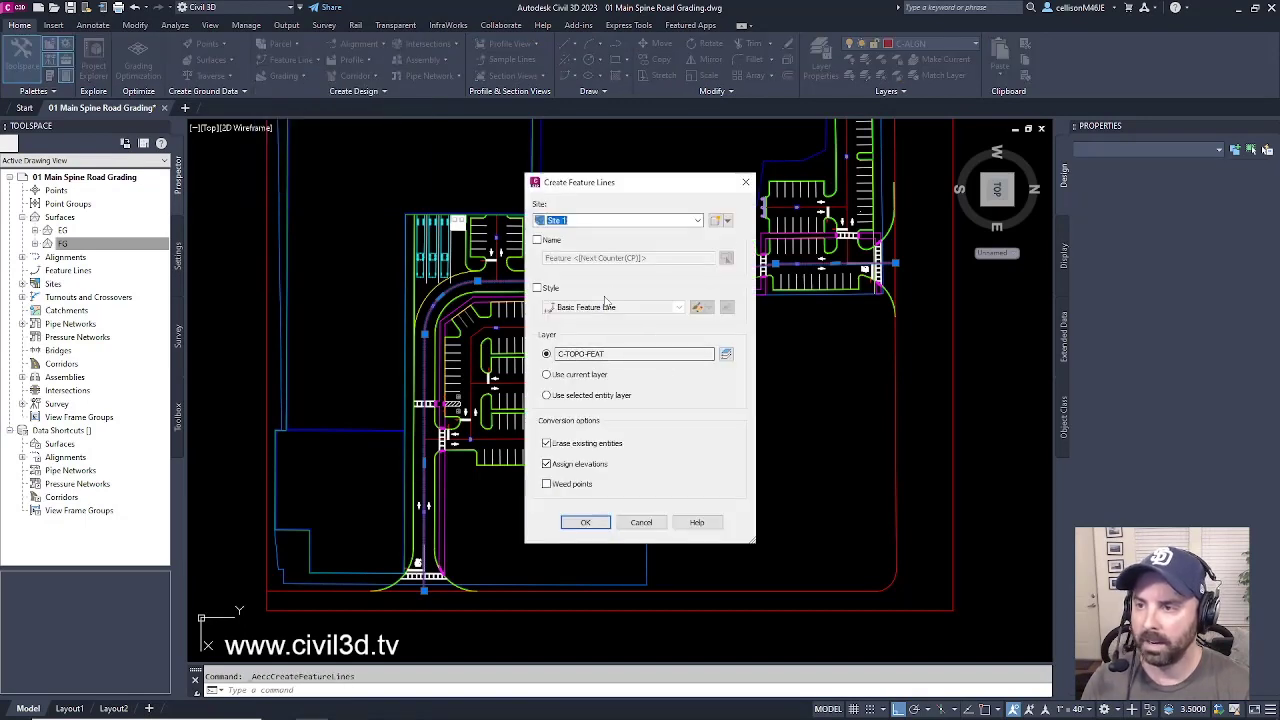
- Use Basic Feature Line style on Site 1, layer C-TOPO-FEAT, keeping the original polyline
click(537, 289)
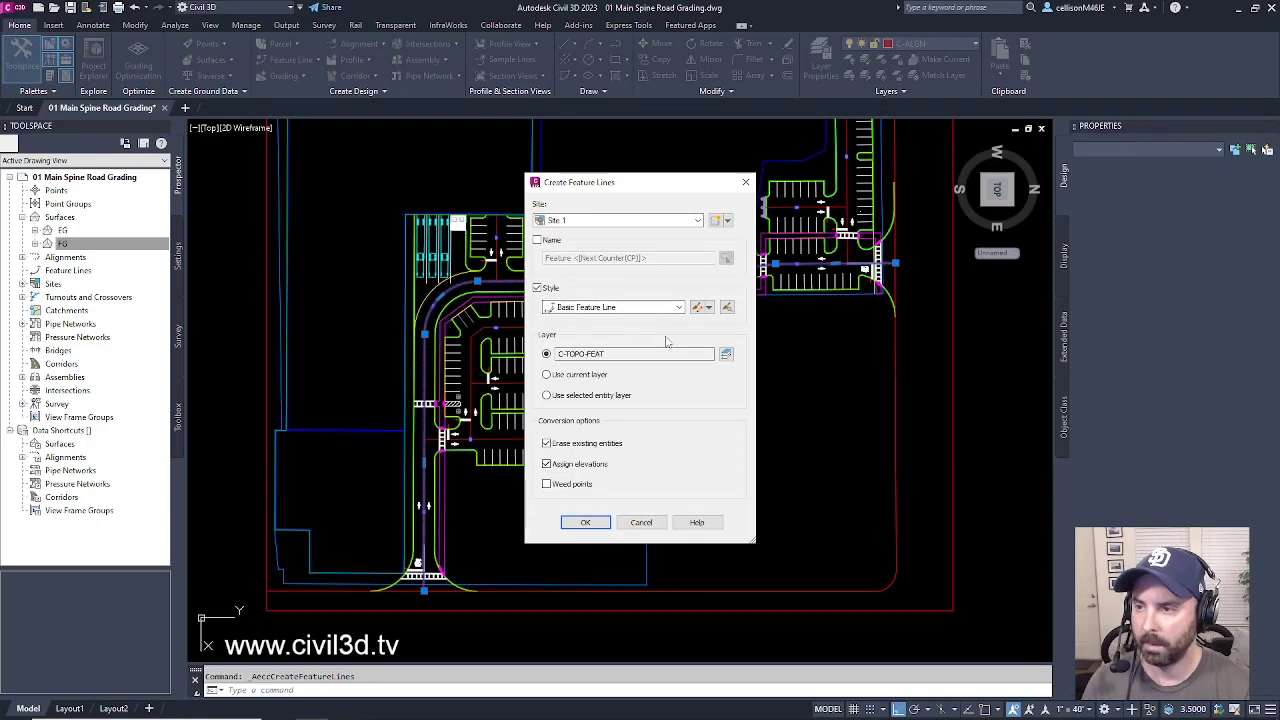
click(697, 308)
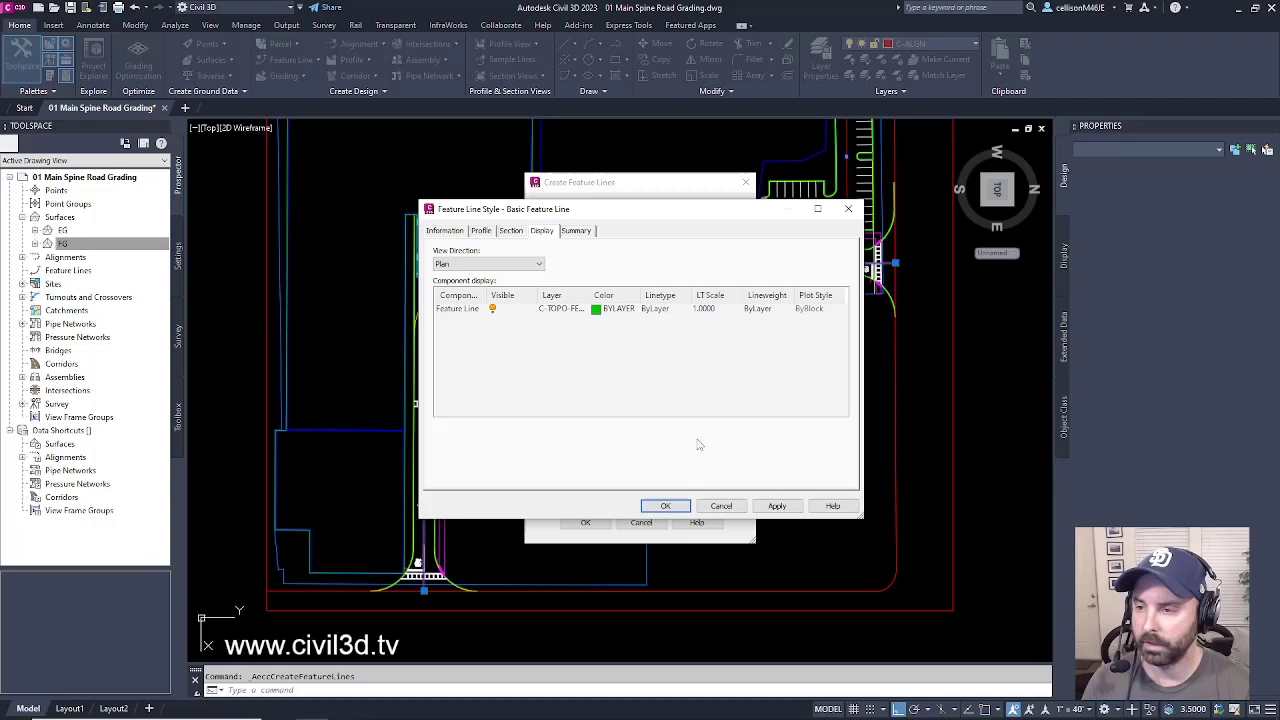
click(676, 506)
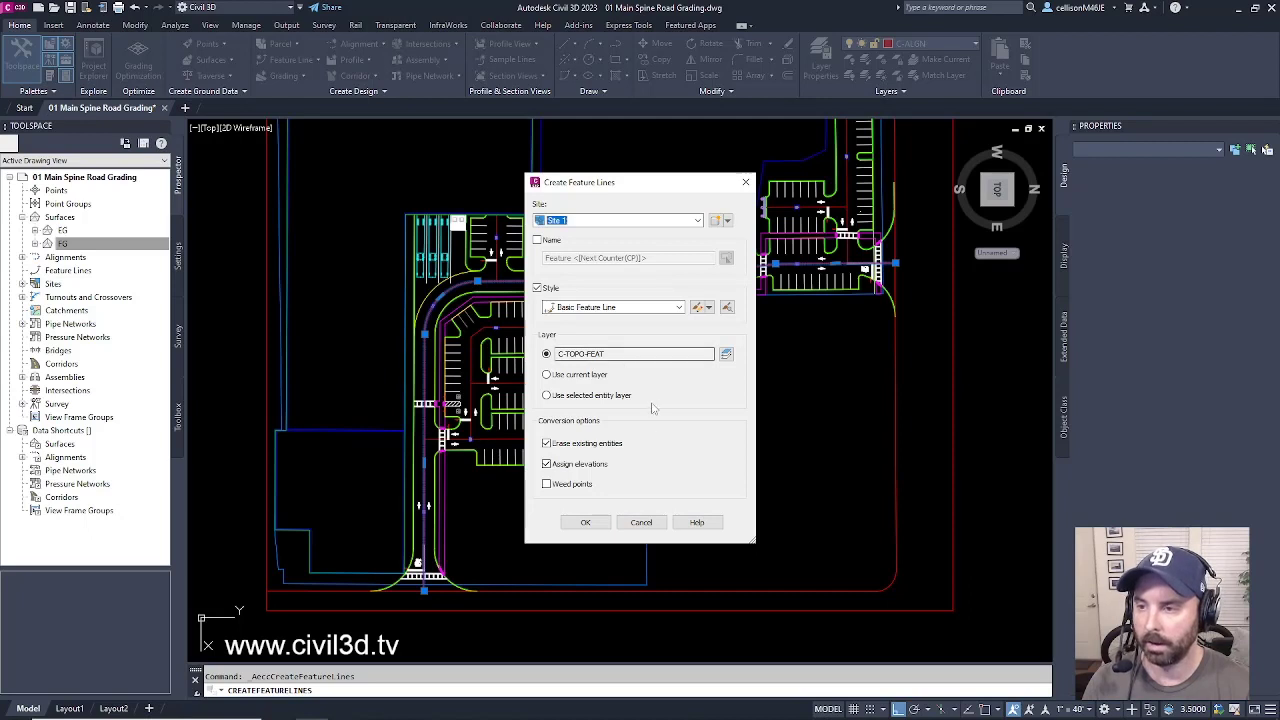
click(546, 444)
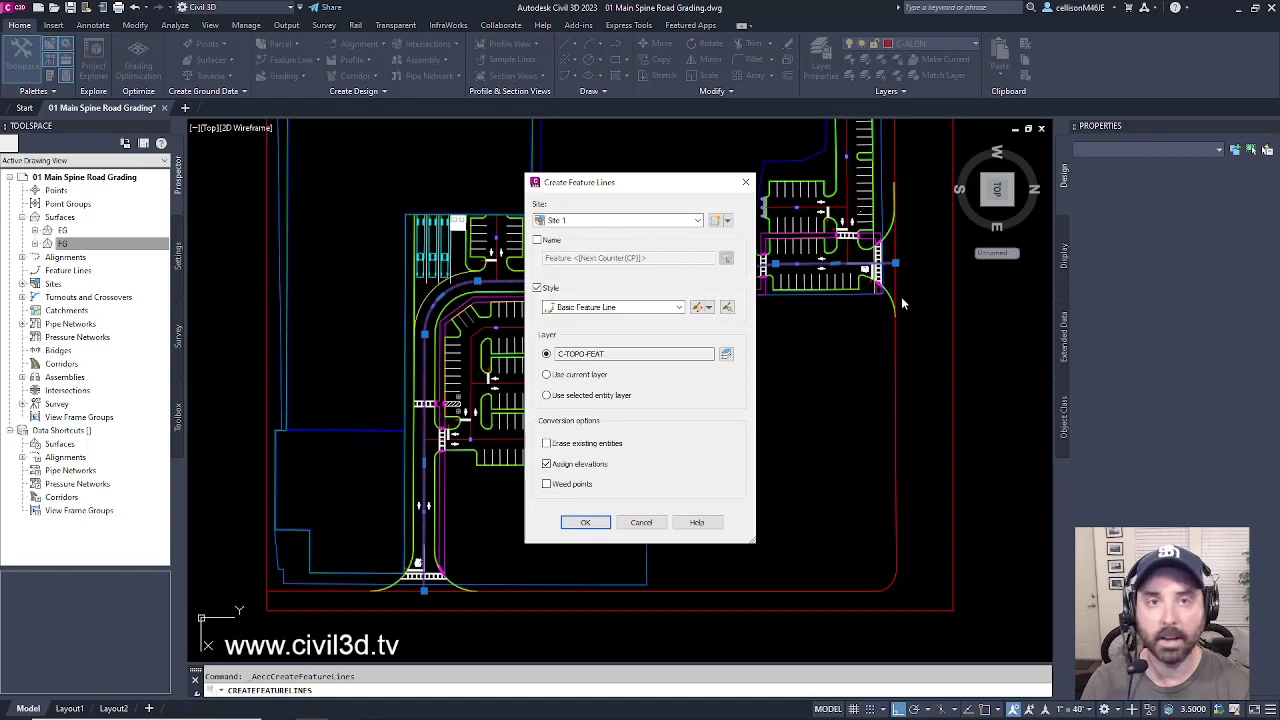
click(585, 523)
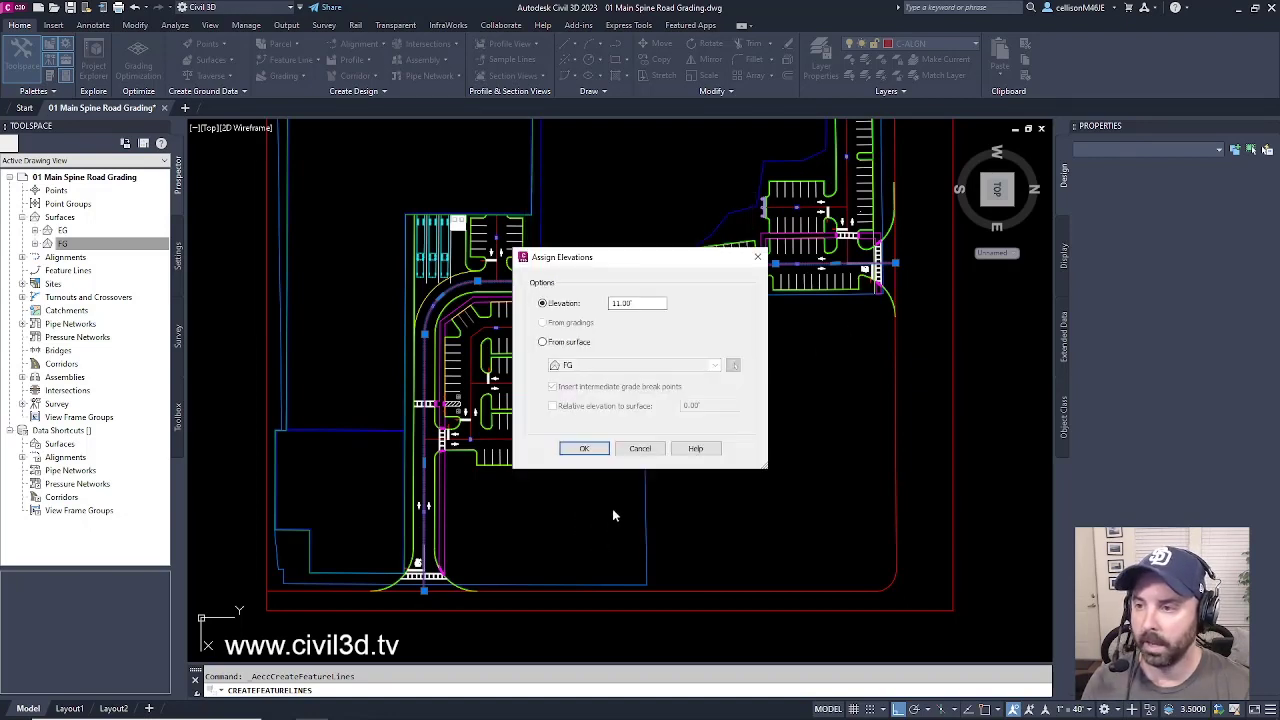
- Assign the centerline feature line's elevations from the FG surface
click(542, 343)
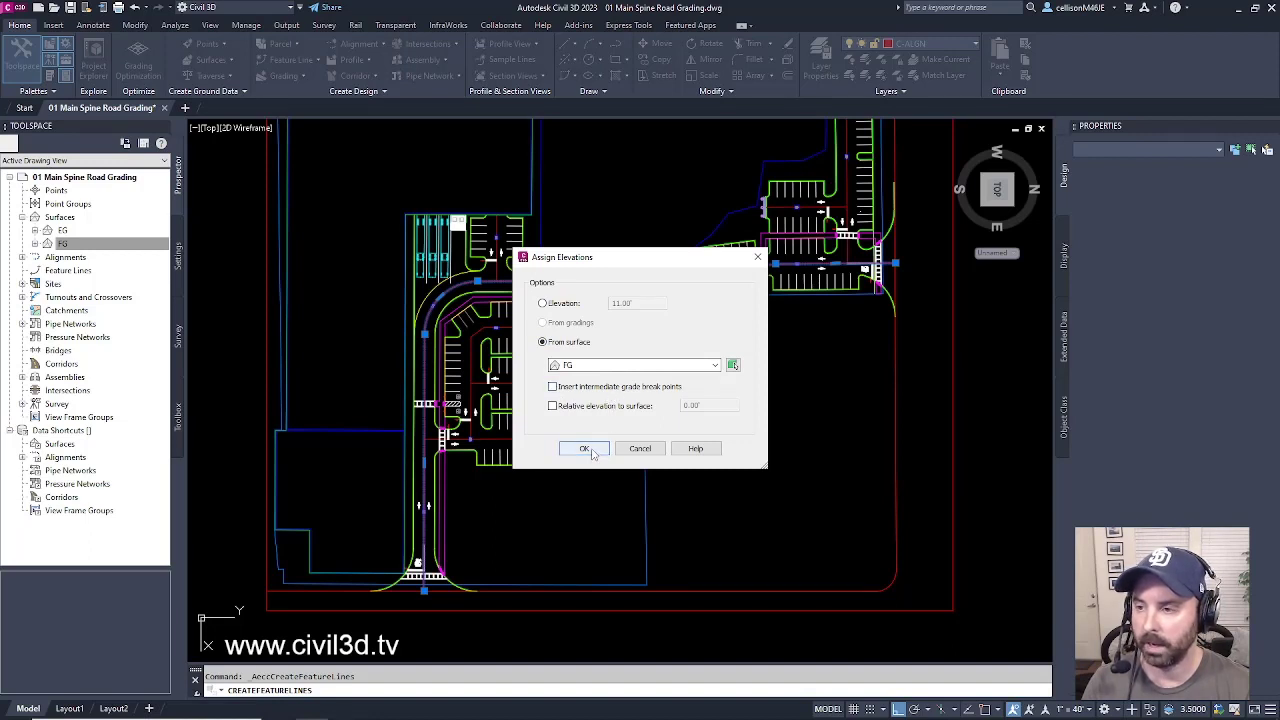
click(585, 448)
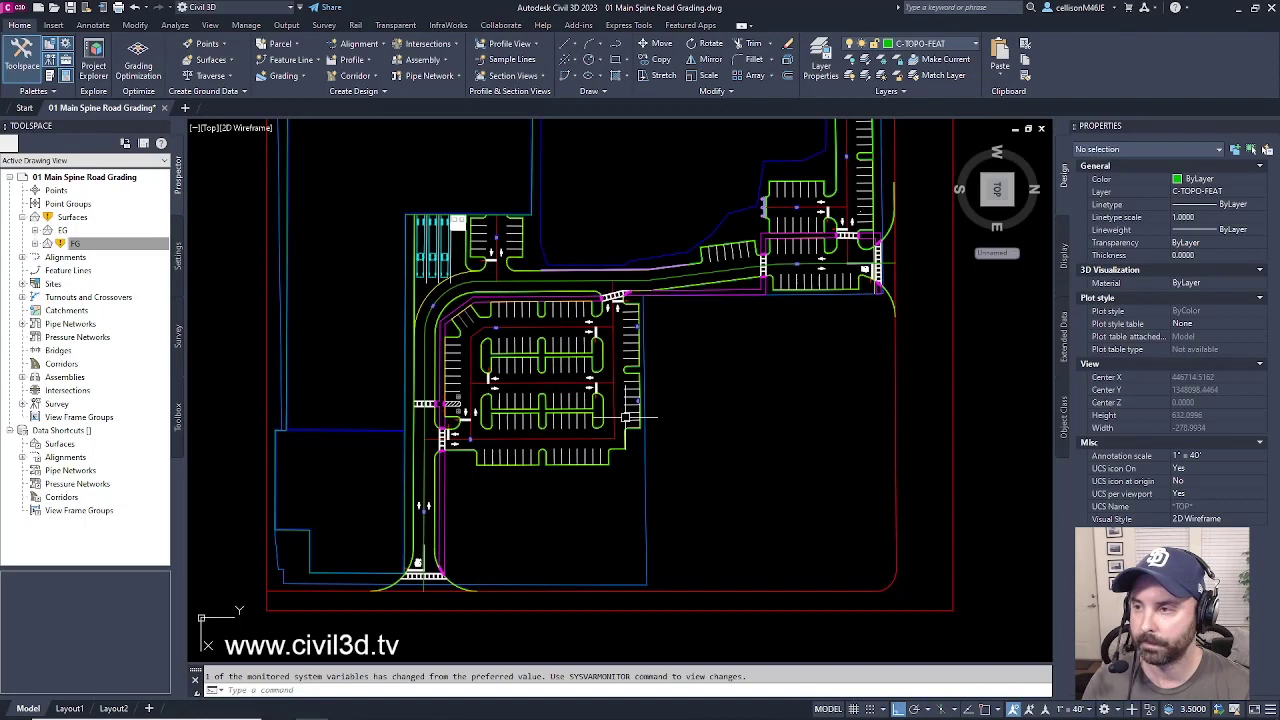
click(665, 278)
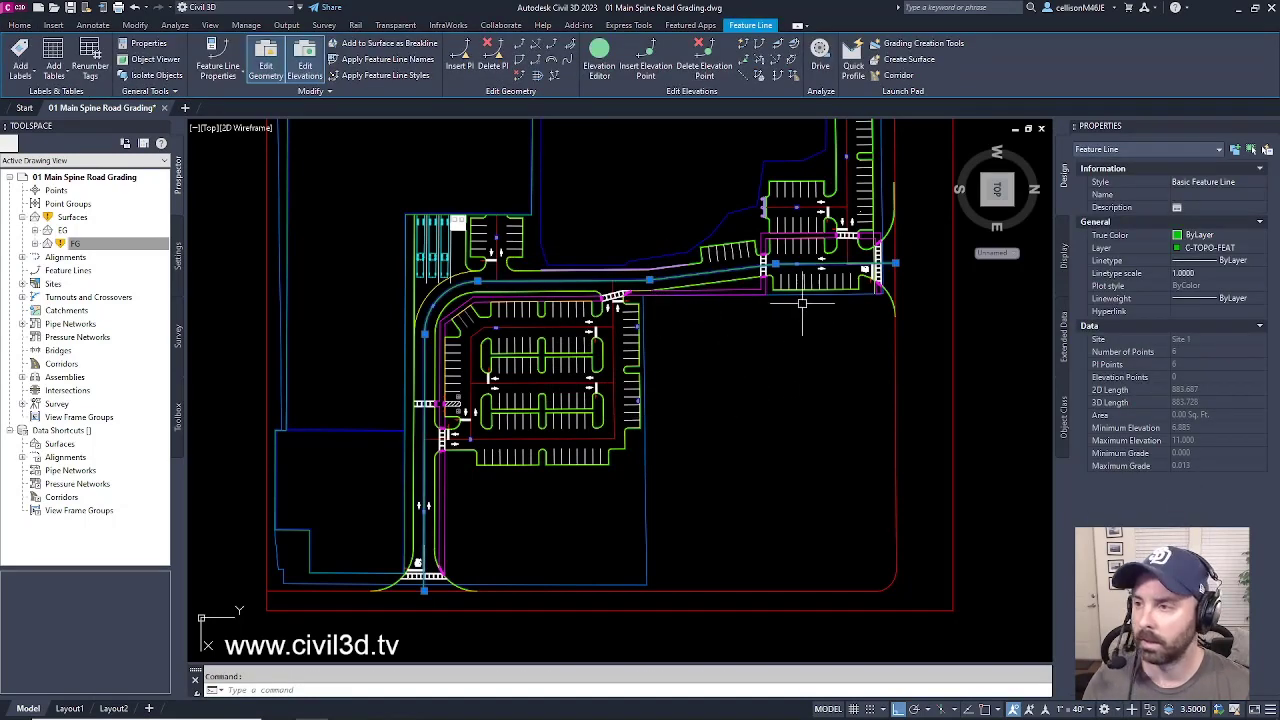
scroll(573, 452, up, 2)
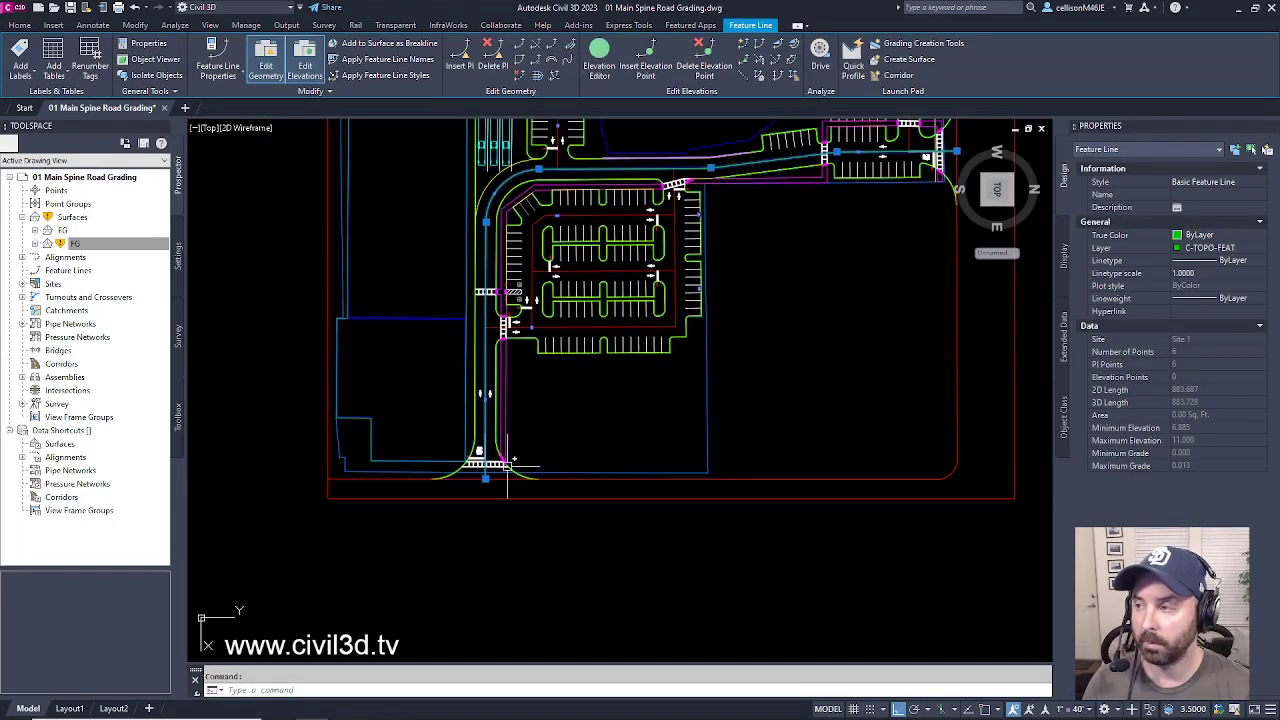
scroll(499, 483, up, 5)
scroll(427, 454, up, 5)
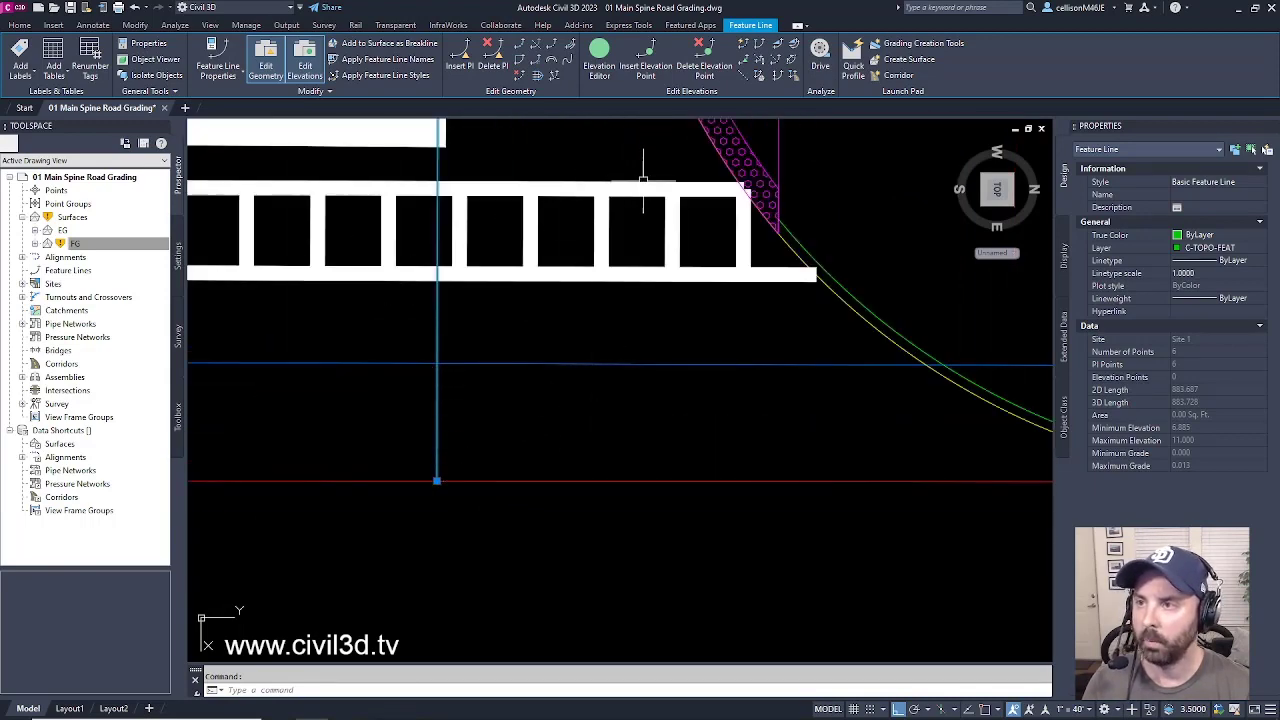
scroll(630, 200, down, 2)
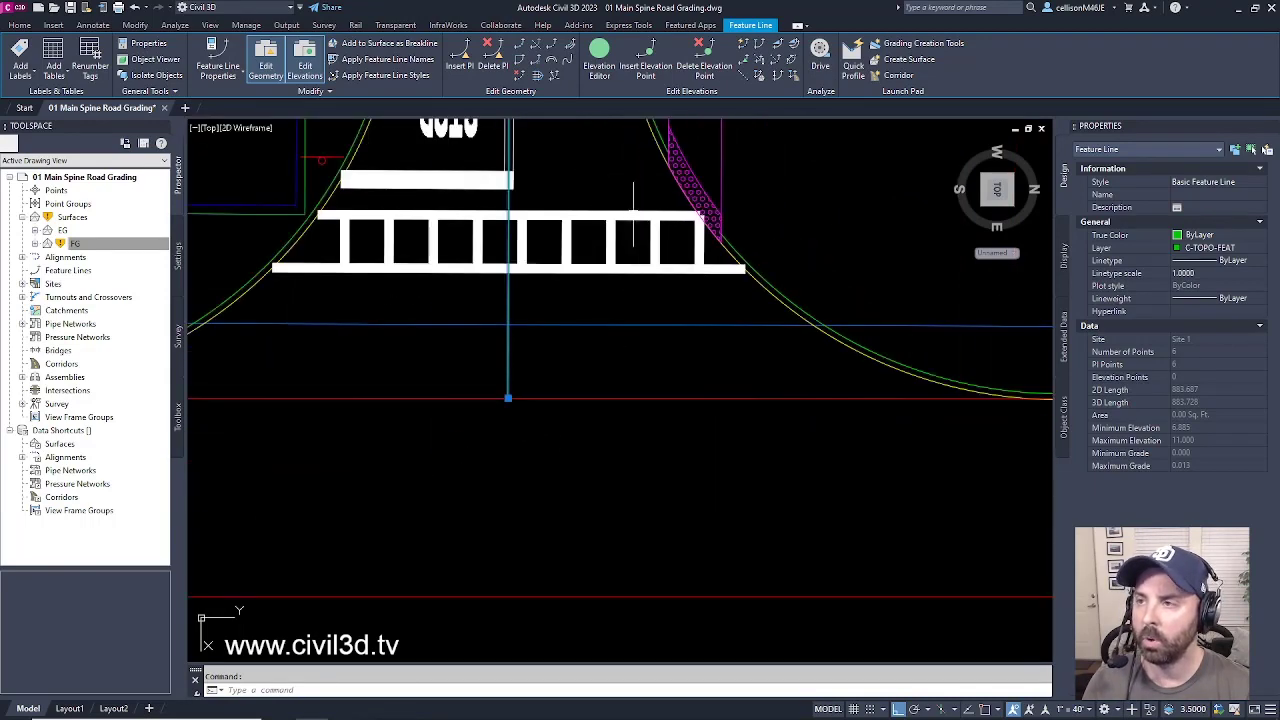
click(601, 53)
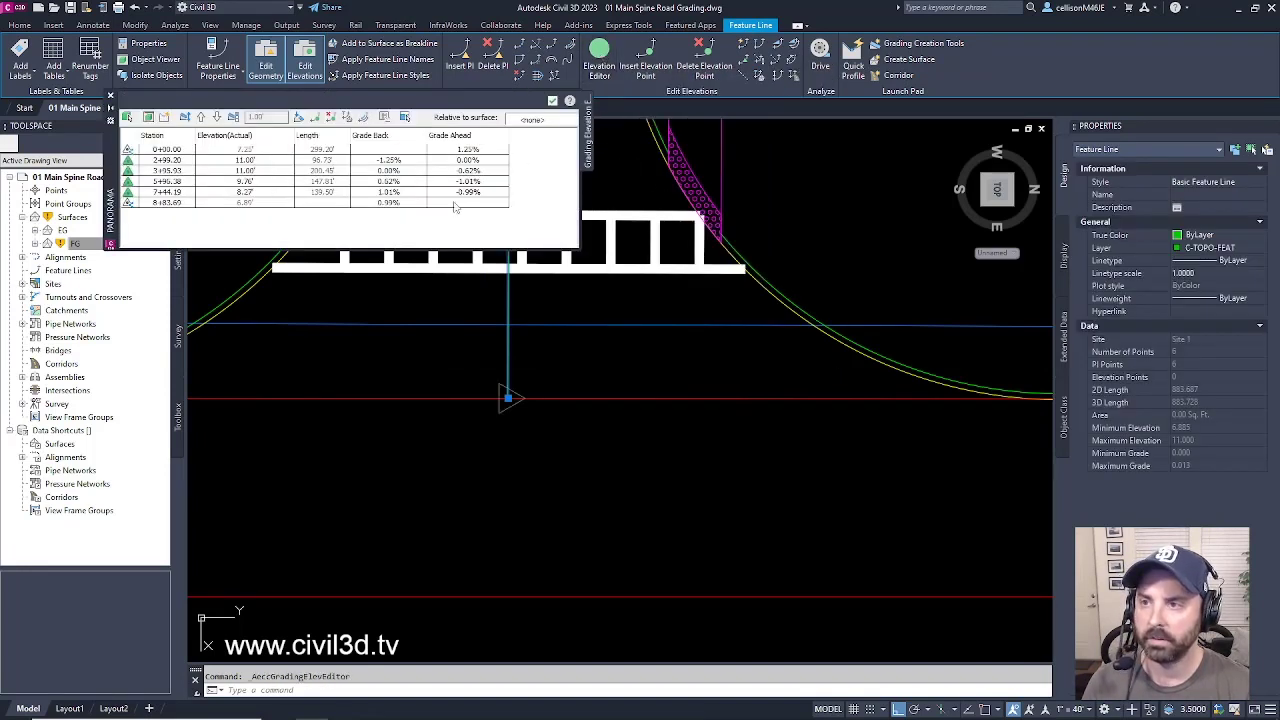
mouse_move(116, 170)
mouse_down()
mouse_move(92, 232)
mouse_move(46, 563)
mouse_up()
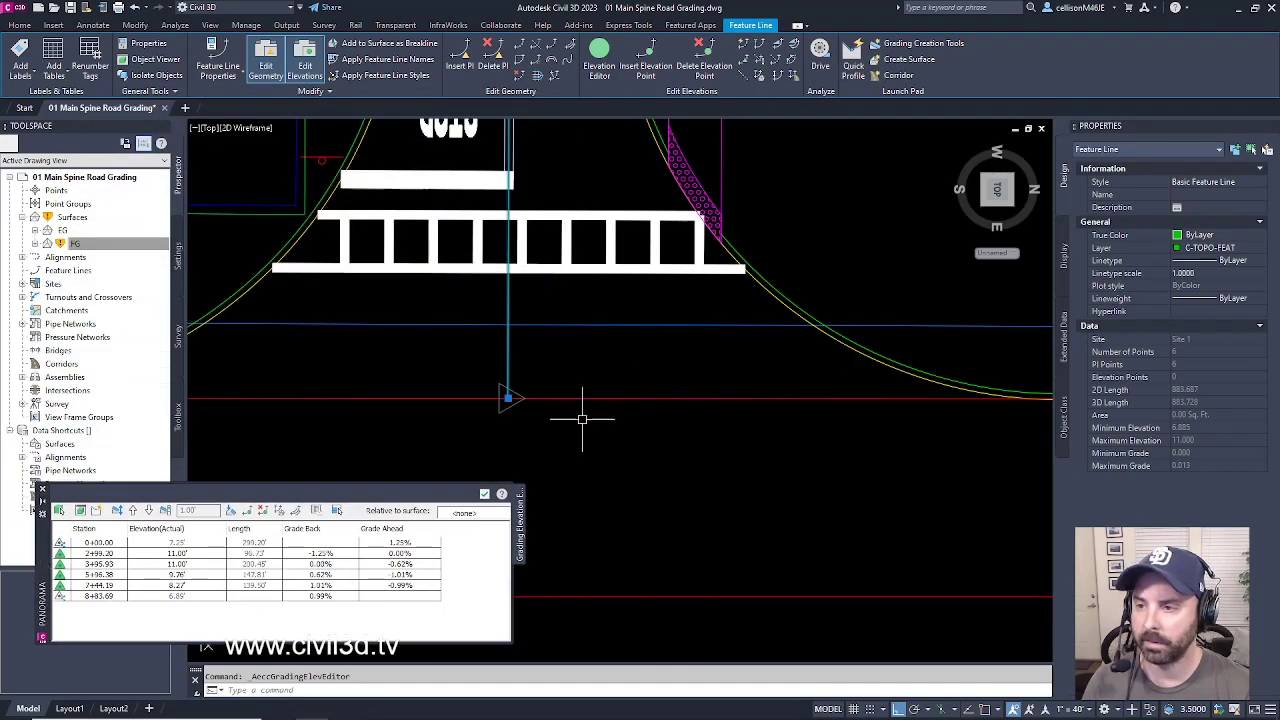
scroll(620, 400, down, 3)
scroll(668, 388, up, 1)
scroll(668, 388, up, 2)
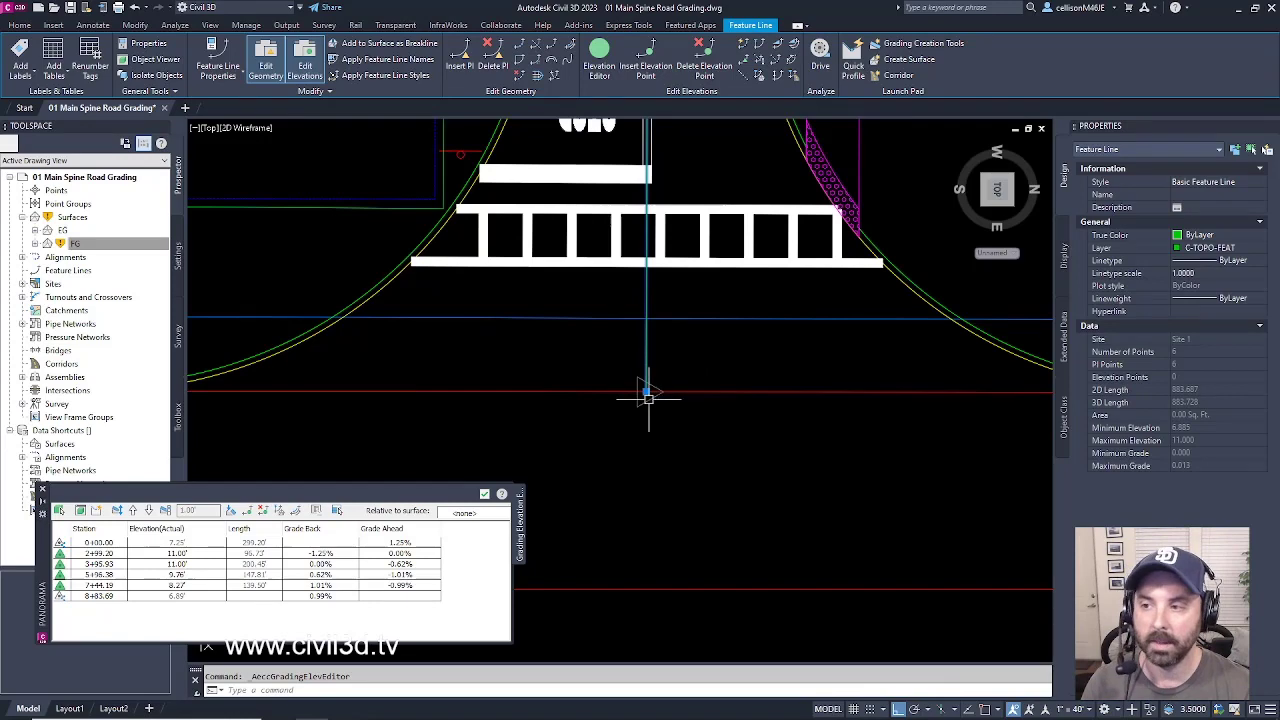
scroll(655, 418, down, 1)
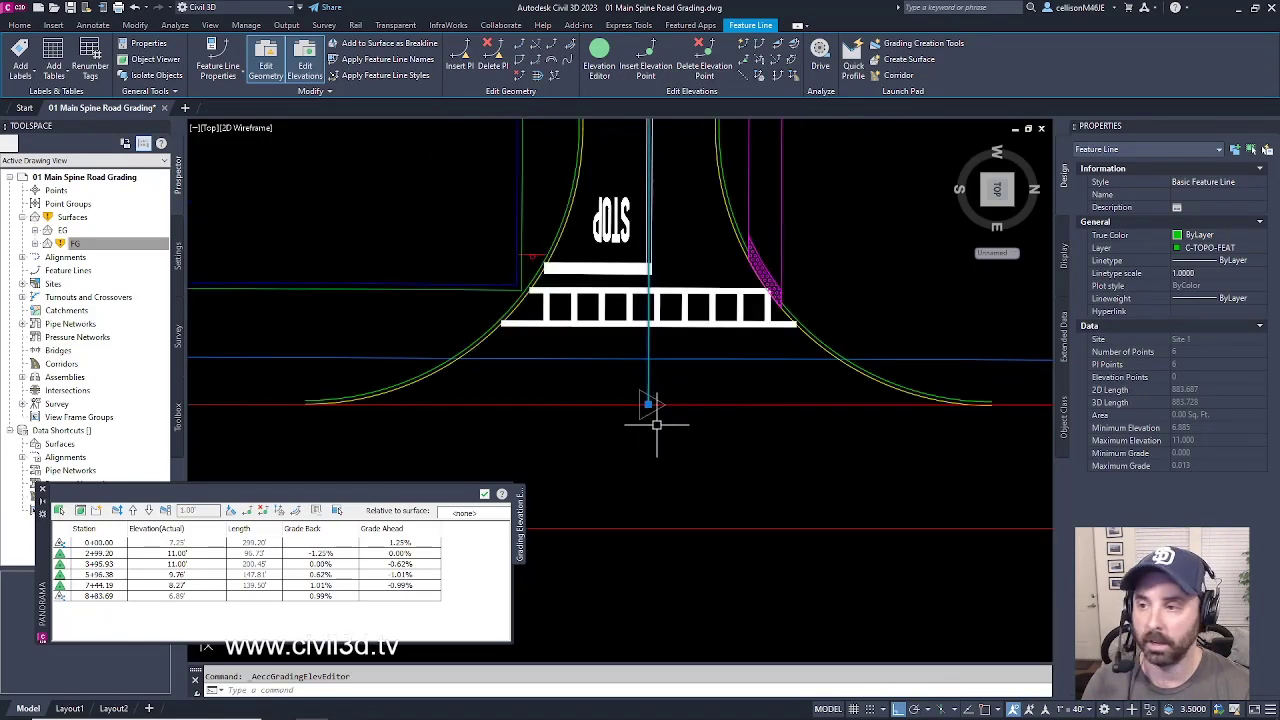
key(Escape)
click(713, 404)
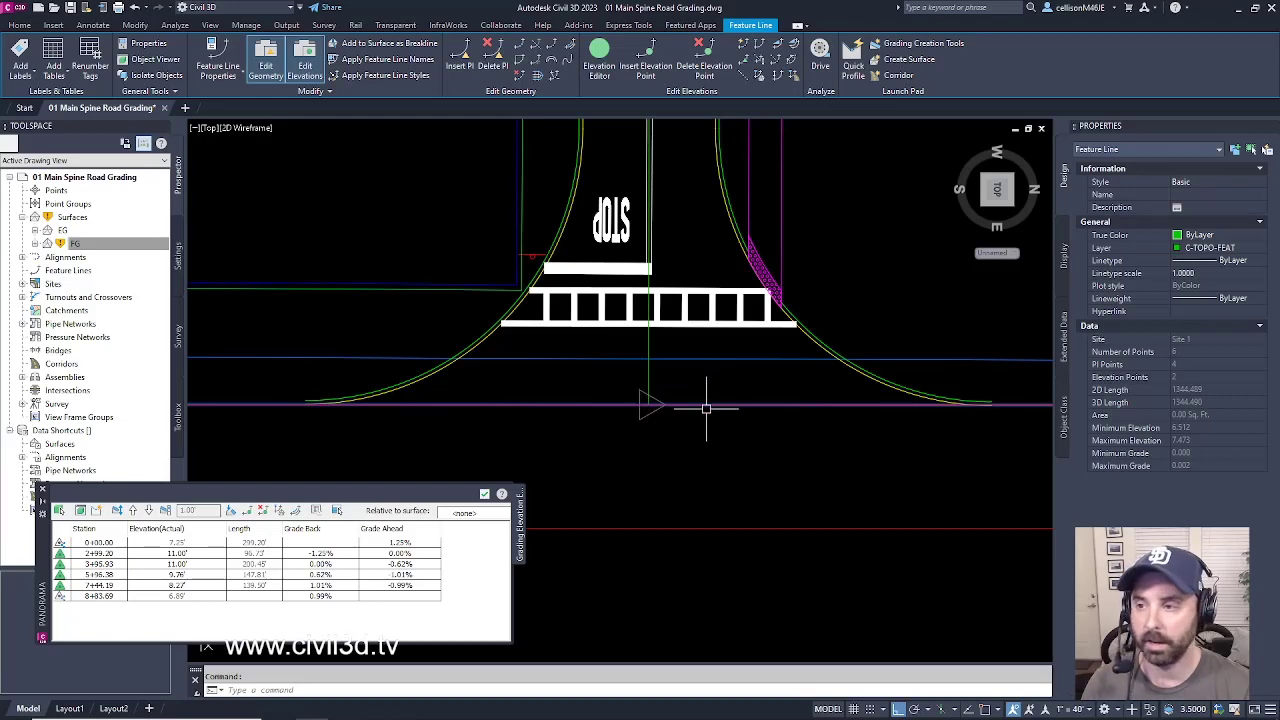
click(72, 244)
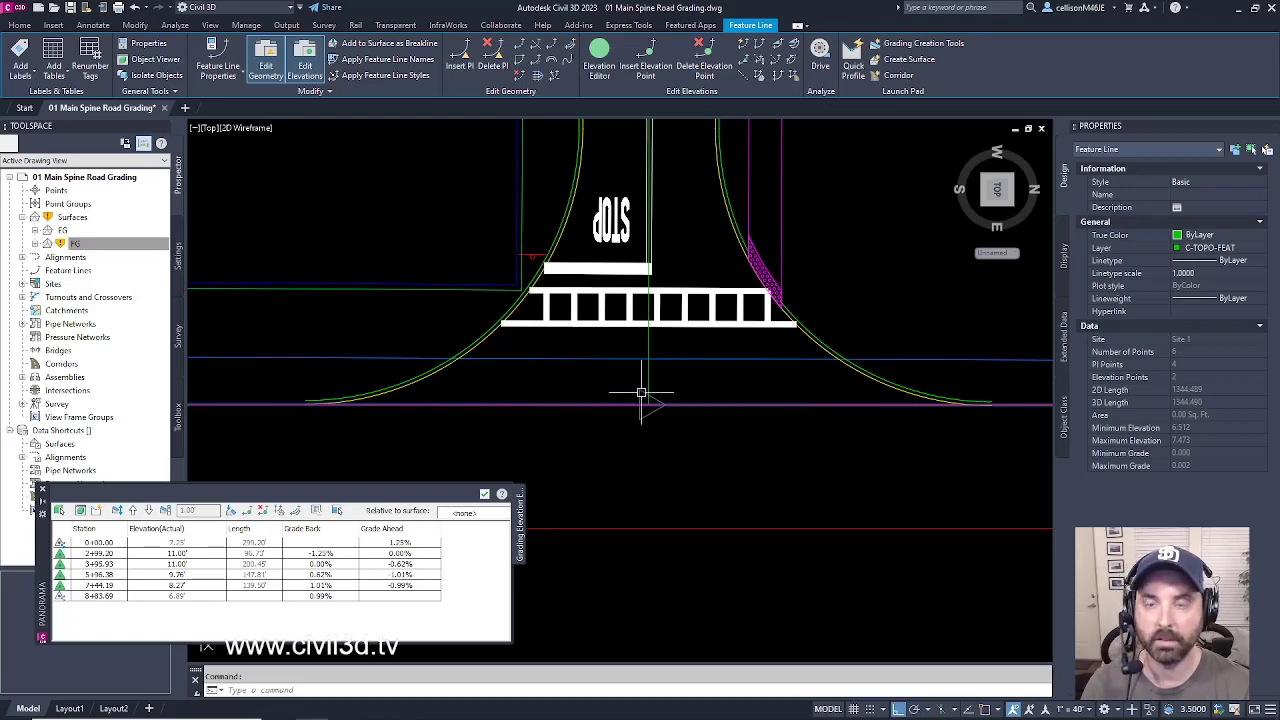
scroll(710, 404, down, 4)
mouse_move(714, 410)
middle_down()
mouse_move(780, 346)
mouse_move(720, 440)
mouse_move(700, 430)
mouse_move(750, 350)
middle_up()
scroll(690, 350, up, 8)
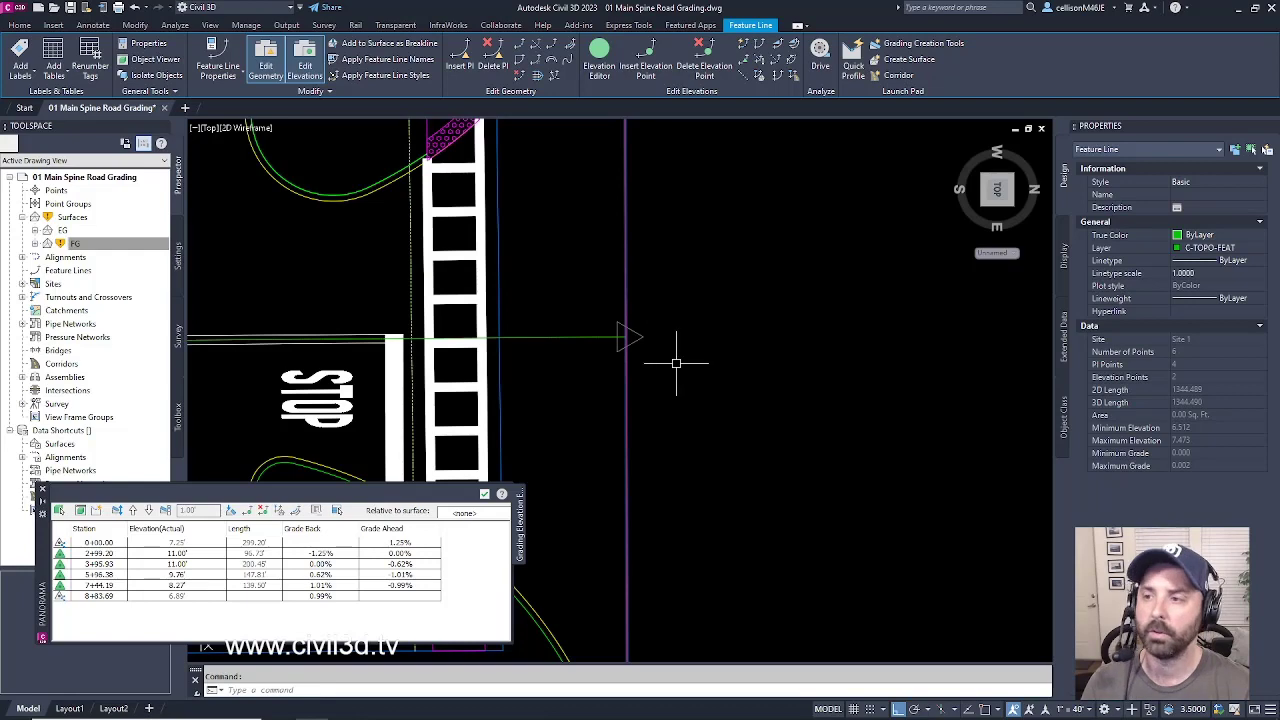
scroll(642, 345, down, 1)
scroll(642, 345, down, 5)
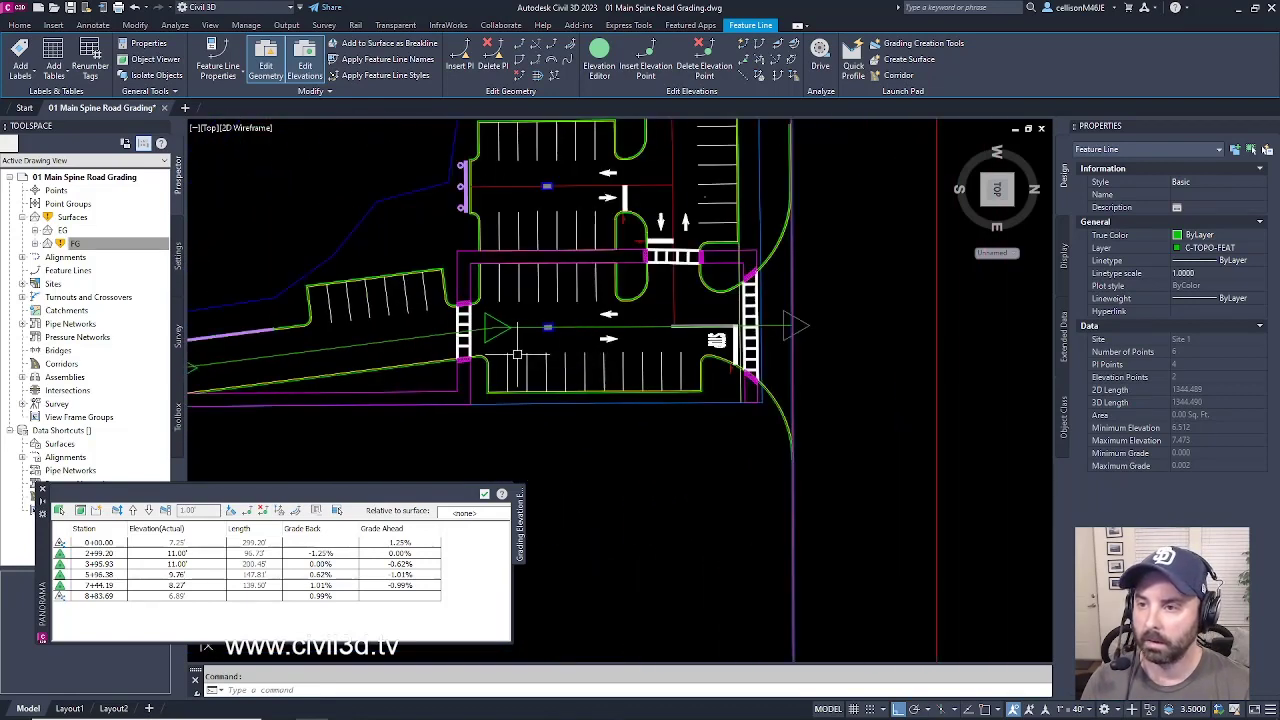
scroll(479, 325, up, 5)
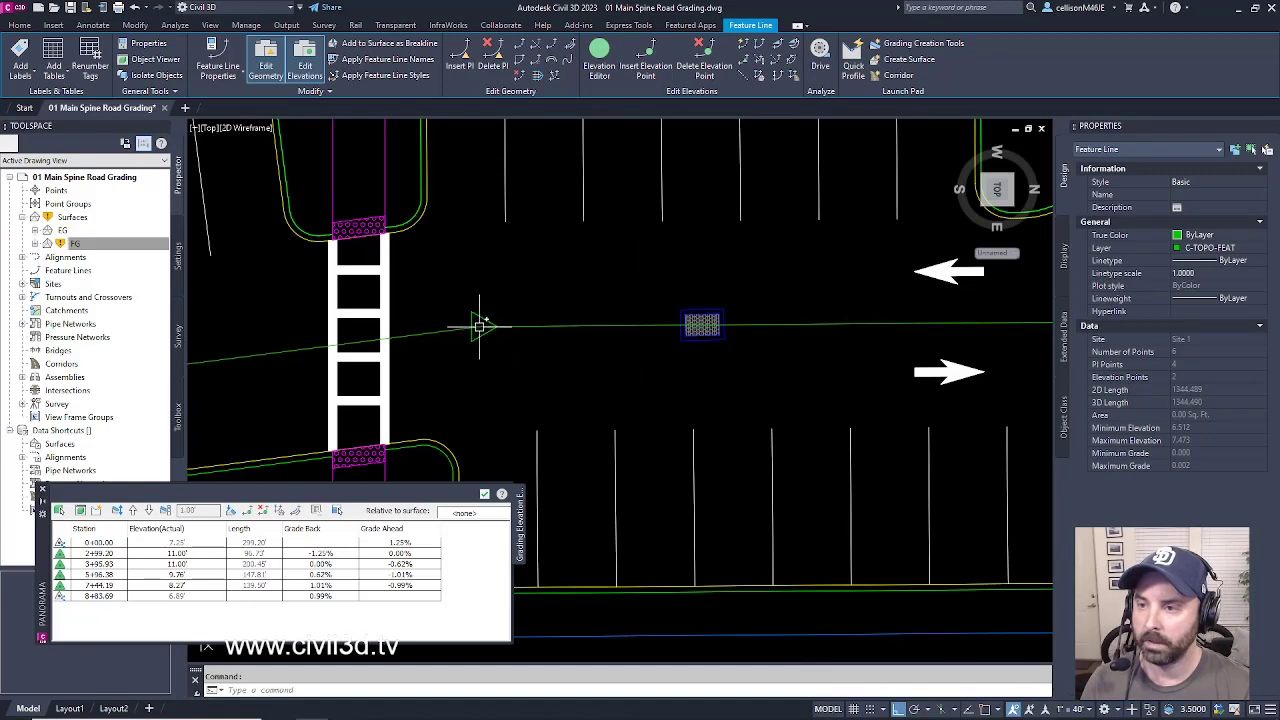
scroll(494, 338, down, 2)
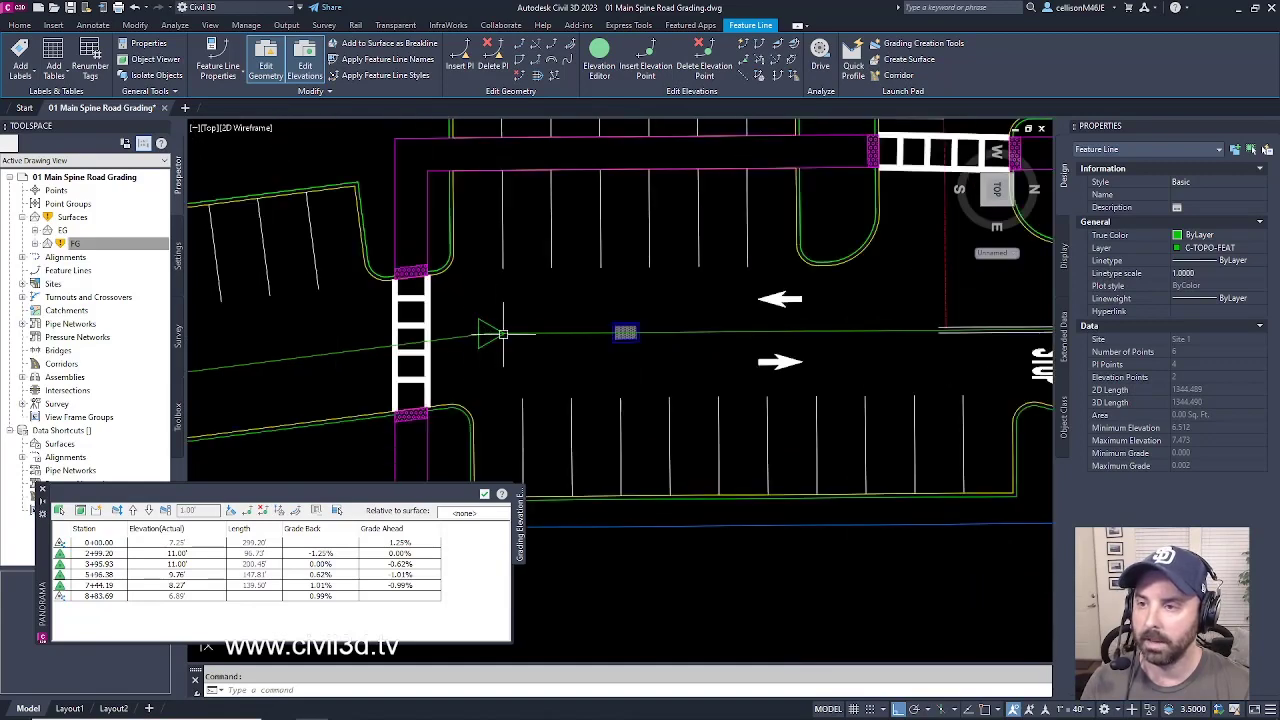
scroll(496, 343, down, 4)
scroll(400, 382, up, 4)
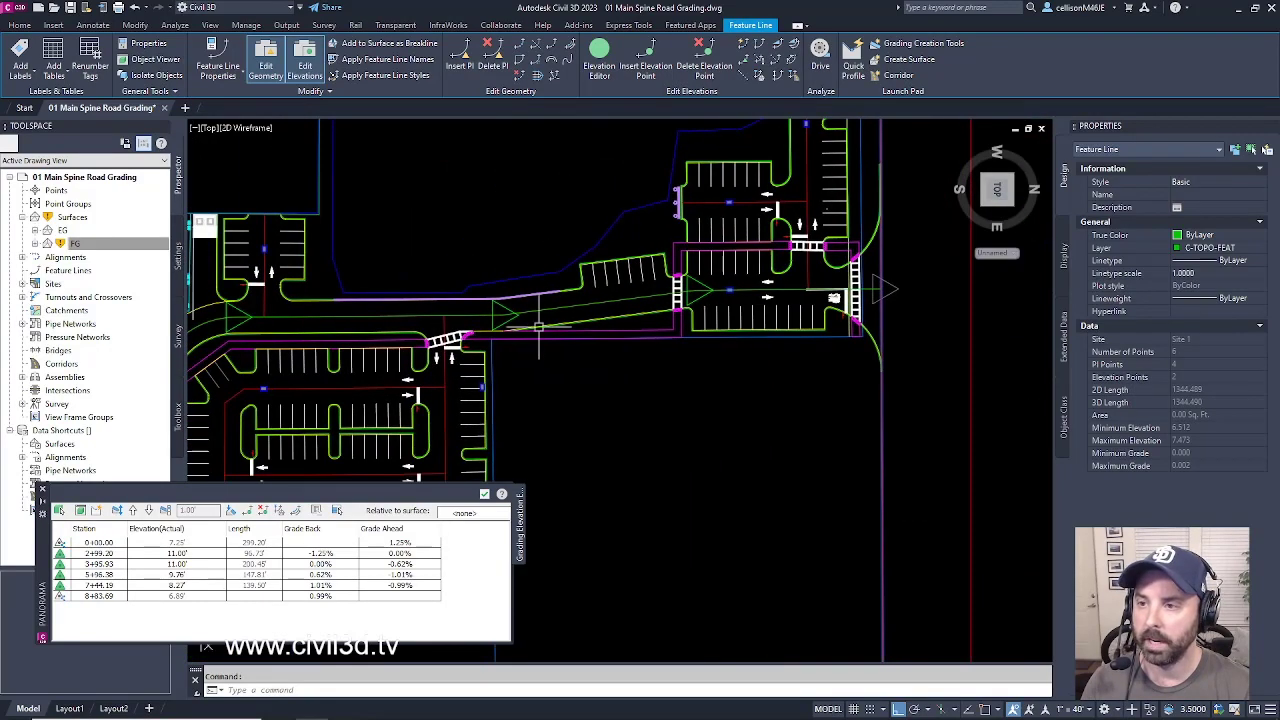
mouse_move(250, 386)
middle_down()
mouse_move(516, 388)
mouse_move(480, 344)
mouse_move(608, 363)
mouse_move(660, 231)
middle_up()
mouse_move(663, 453)
middle_down()
mouse_move(658, 257)
mouse_move(665, 421)
middle_up()
scroll(672, 497, down, 2)
middle_drag(672, 497, 672, 440)
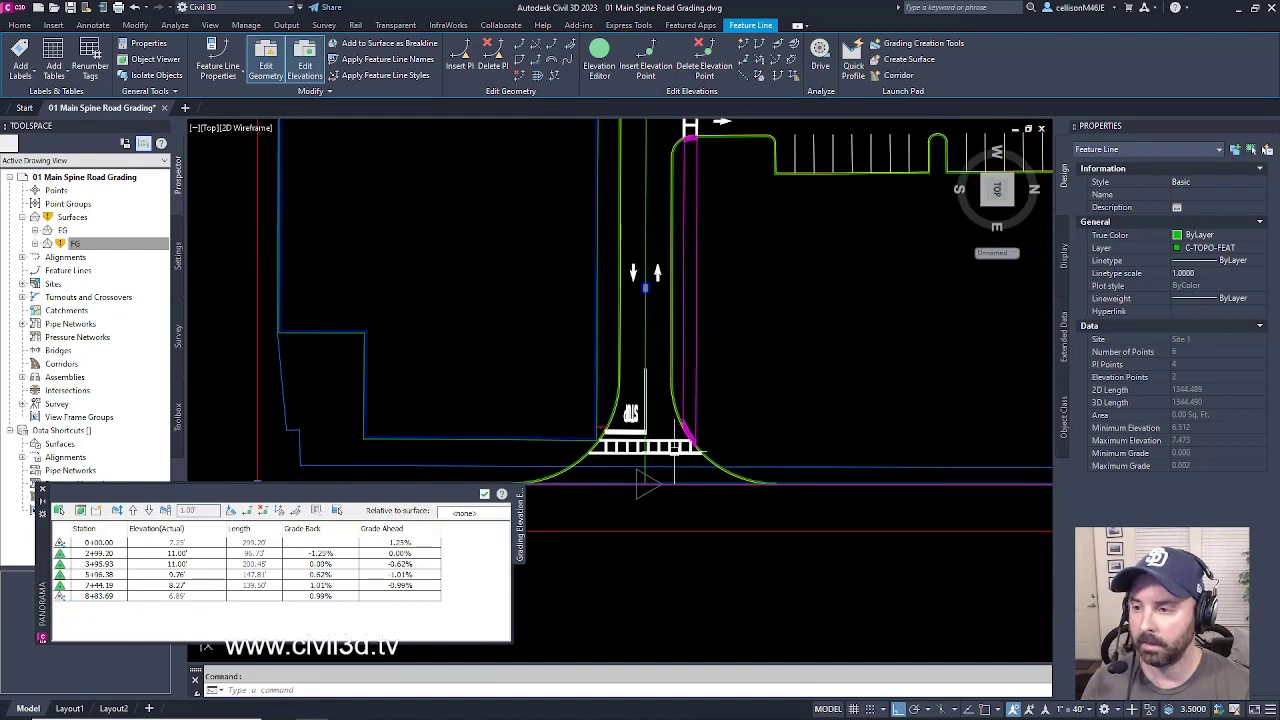
scroll(672, 440, up, 1)
scroll(672, 440, down, 1)
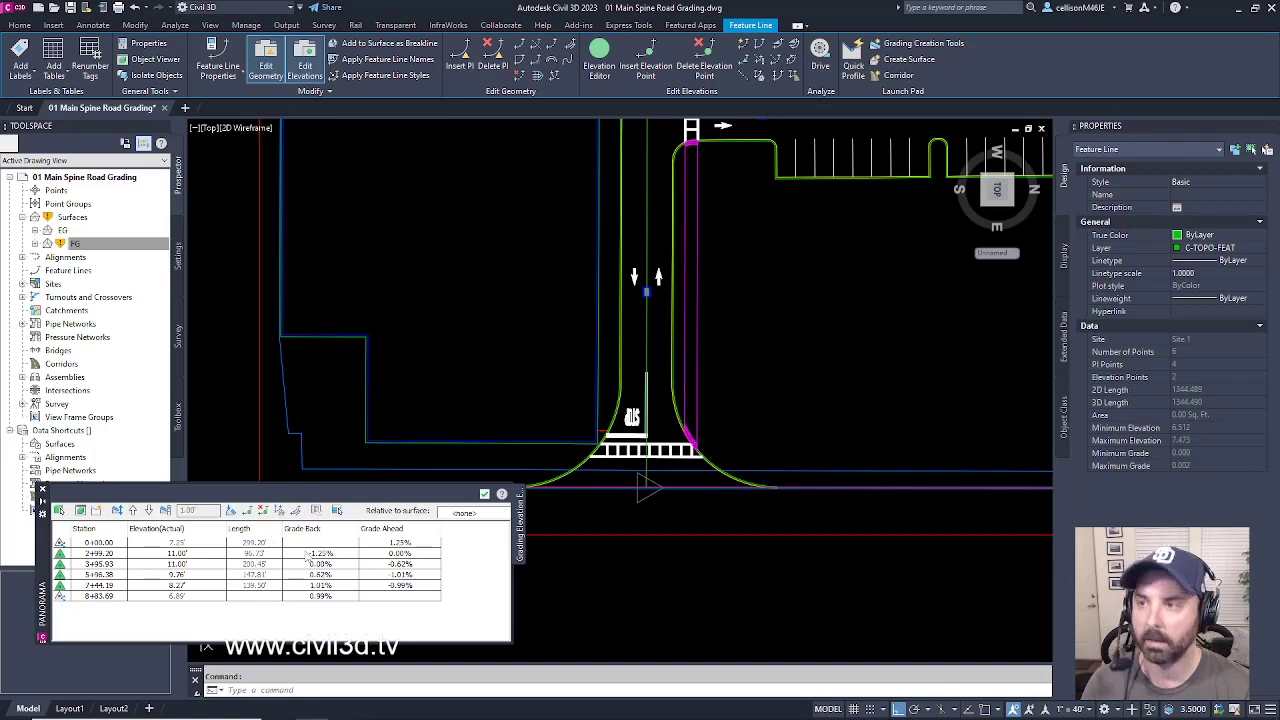
click(484, 494)
scroll(605, 455, down, 4)
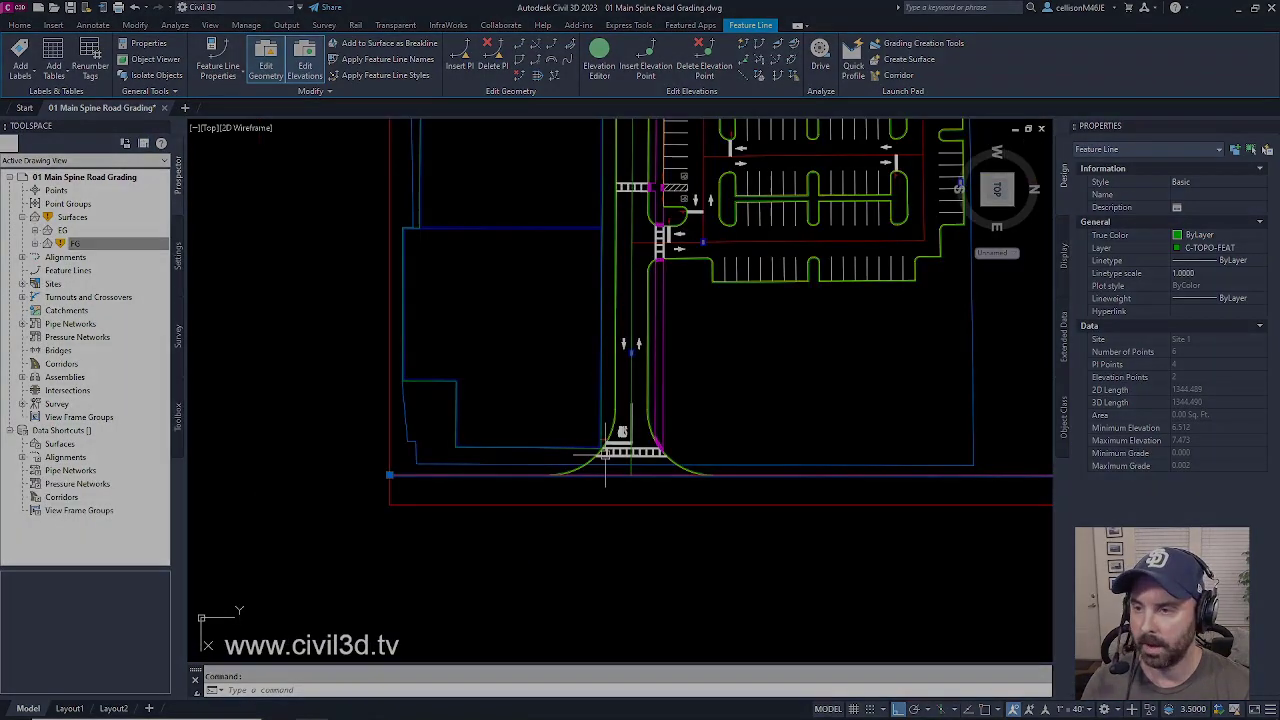